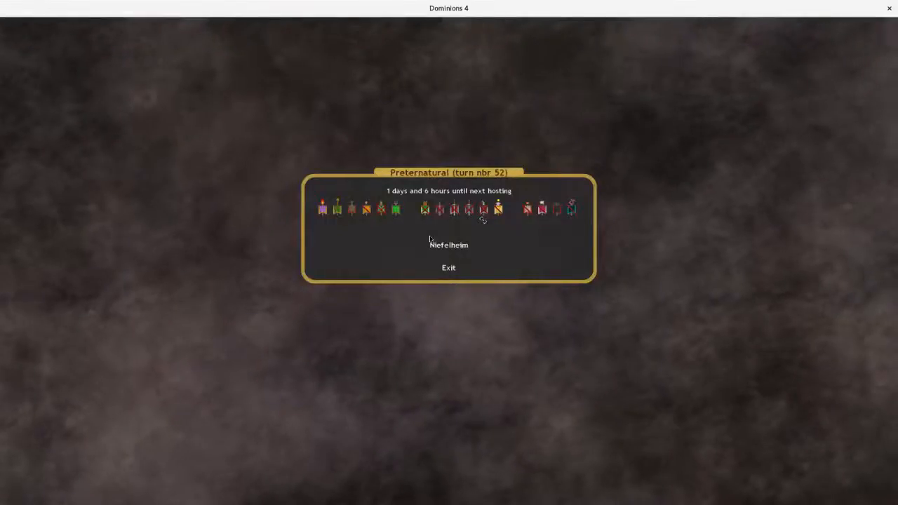
# Enter Niefelheim's turn and read the messenger's note from Ermor, returning to the message list
pyautogui.click(435, 243)
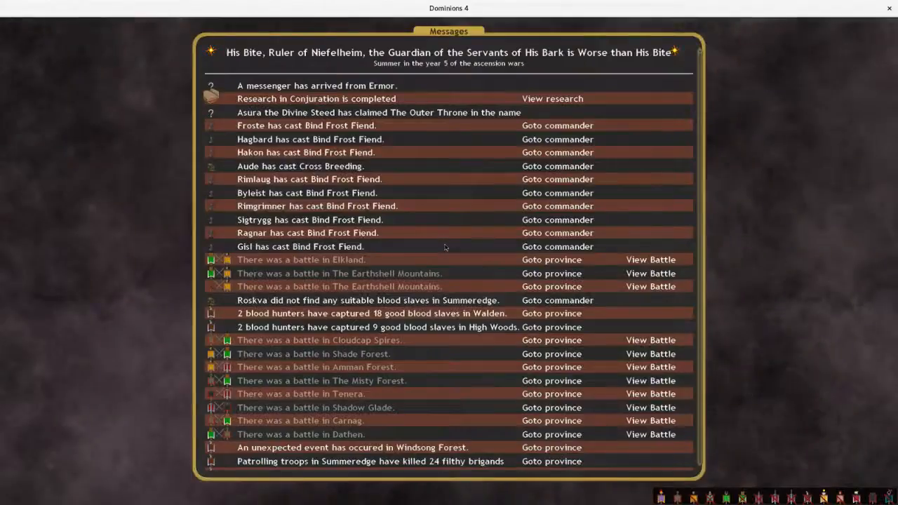
pyautogui.click(366, 86)
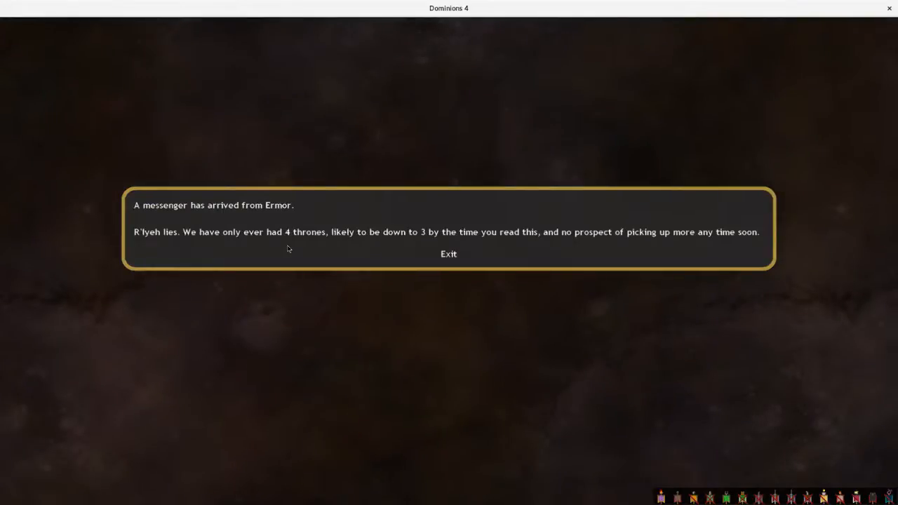
pyautogui.press('Escape')
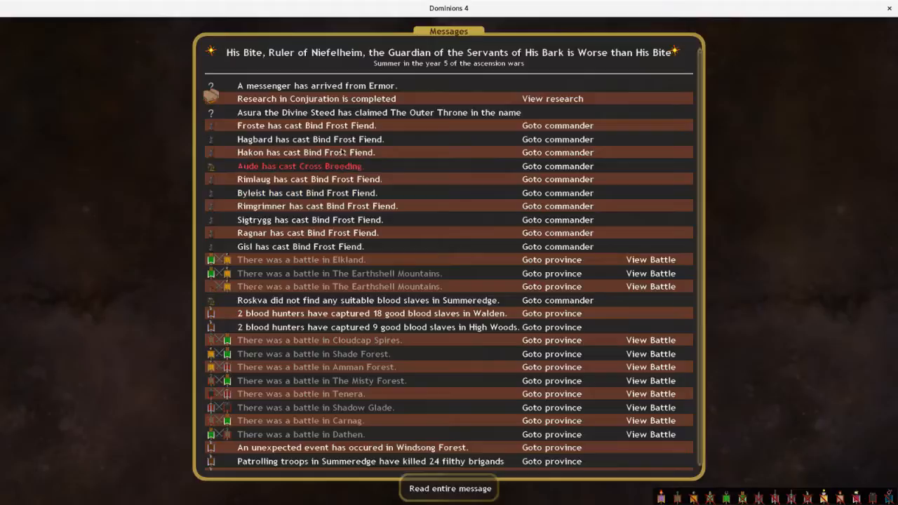
# Review the Elkland, both Earthshell Mountains and the Cloudcap Spires battle summaries
pyautogui.click(347, 264)
pyautogui.press('Escape')
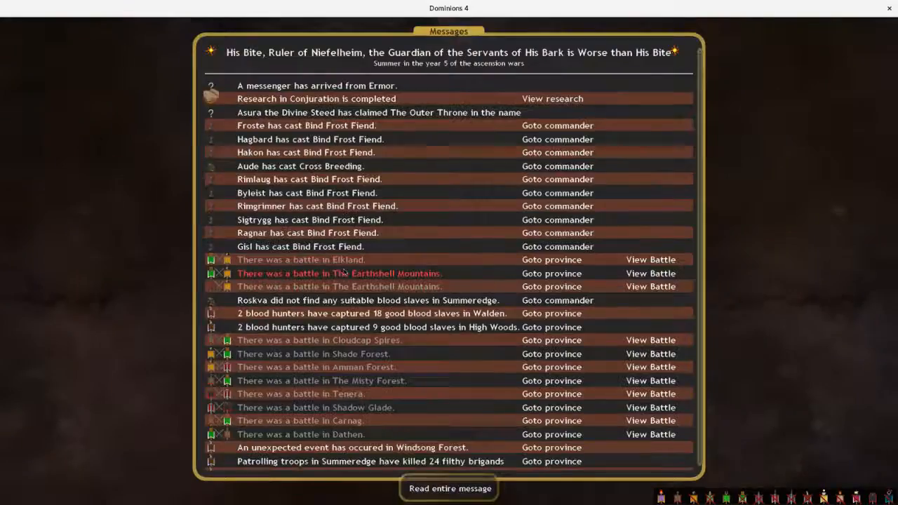
pyautogui.click(342, 277)
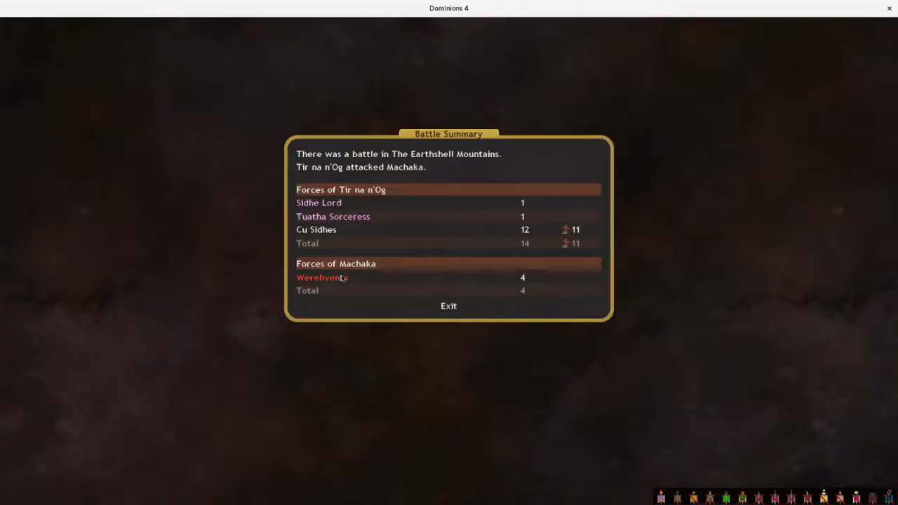
pyautogui.press('Escape')
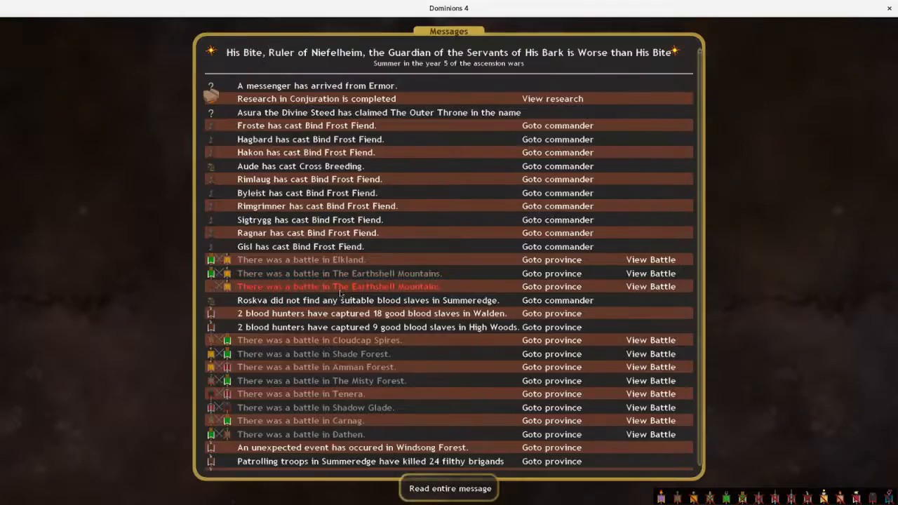
pyautogui.click(340, 293)
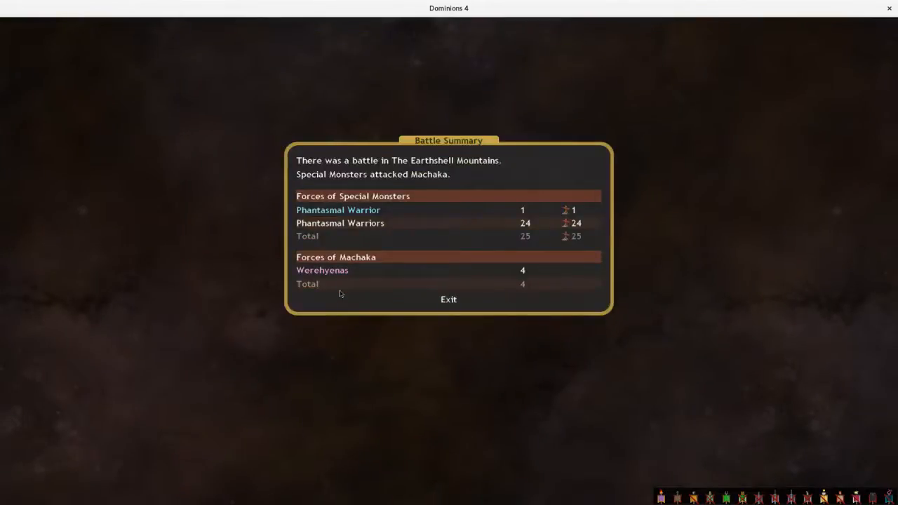
pyautogui.press('Escape')
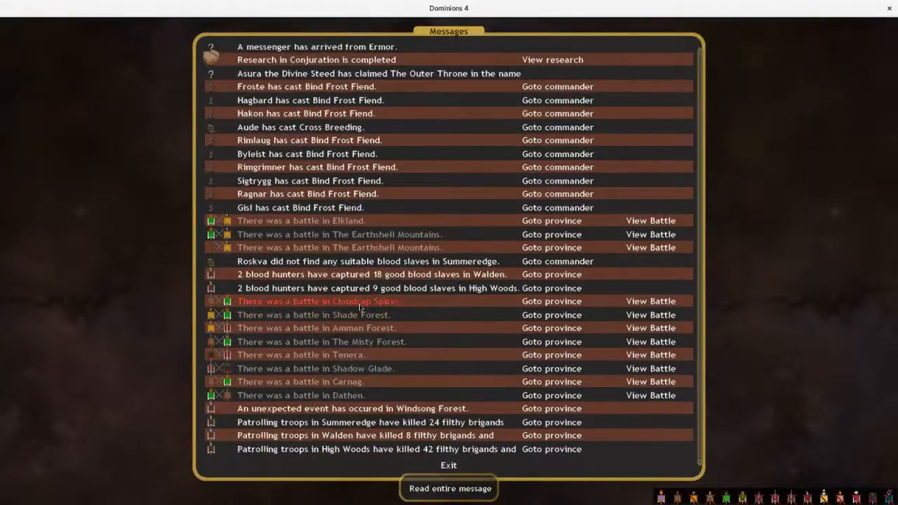
pyautogui.click(359, 307)
pyautogui.press('Escape')
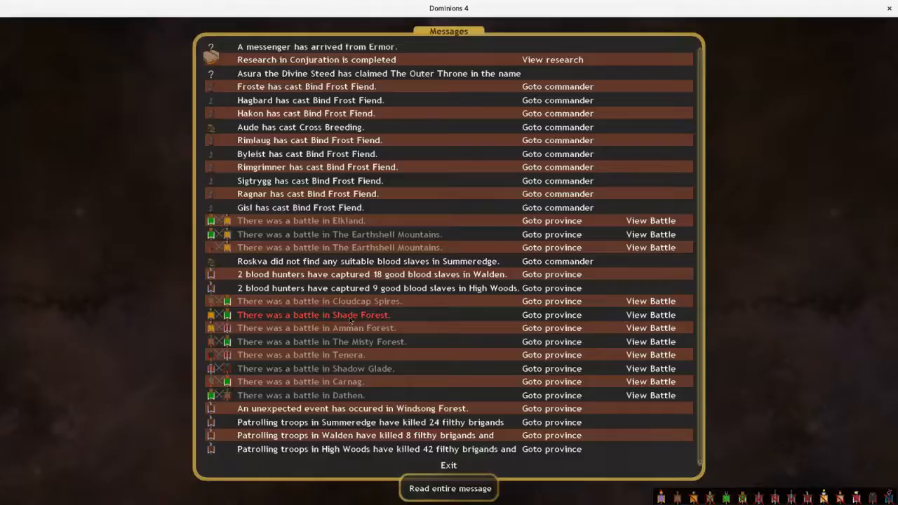
# Reopen the Cloudcap Spires summary and inspect the Lamias unit stats twice
pyautogui.click(351, 310)
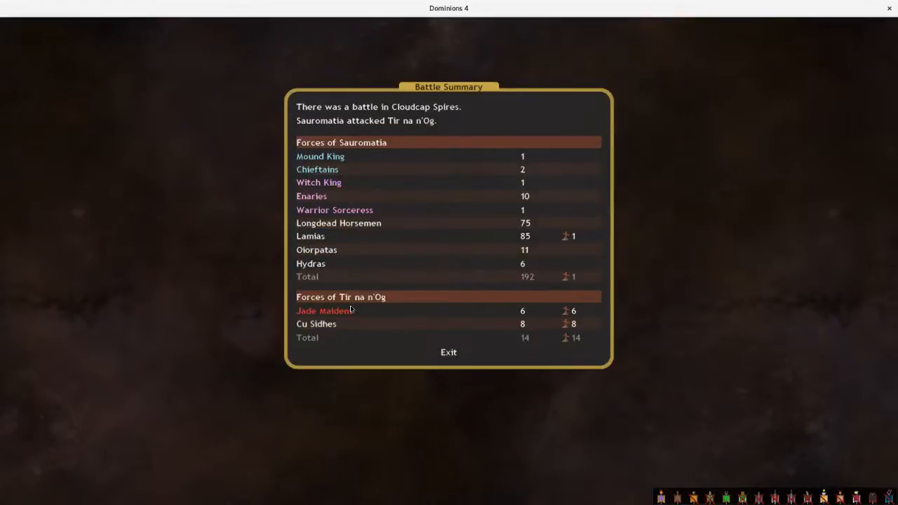
pyautogui.click(316, 250)
pyautogui.press('Escape')
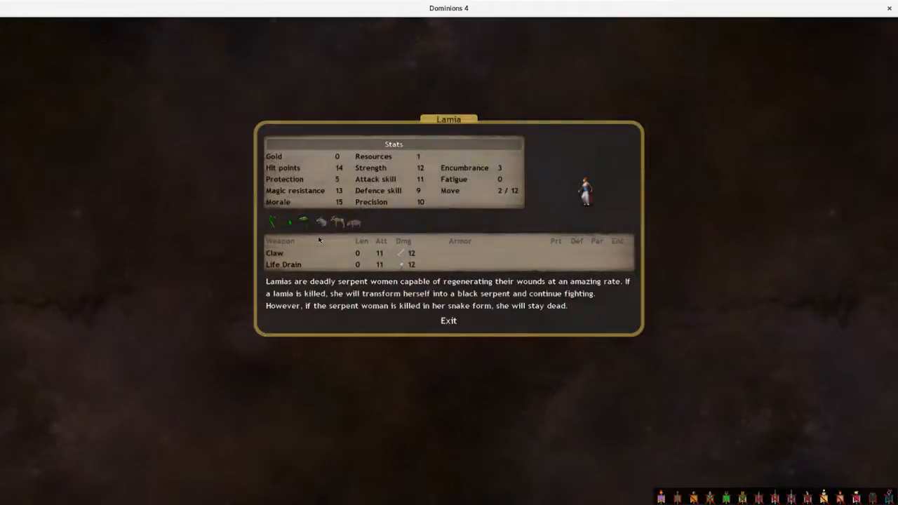
pyautogui.press('Escape')
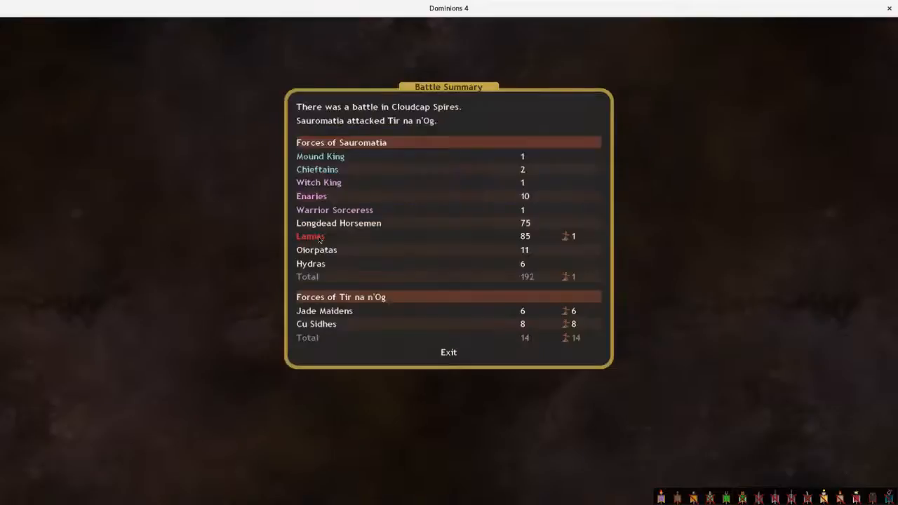
pyautogui.click(319, 237)
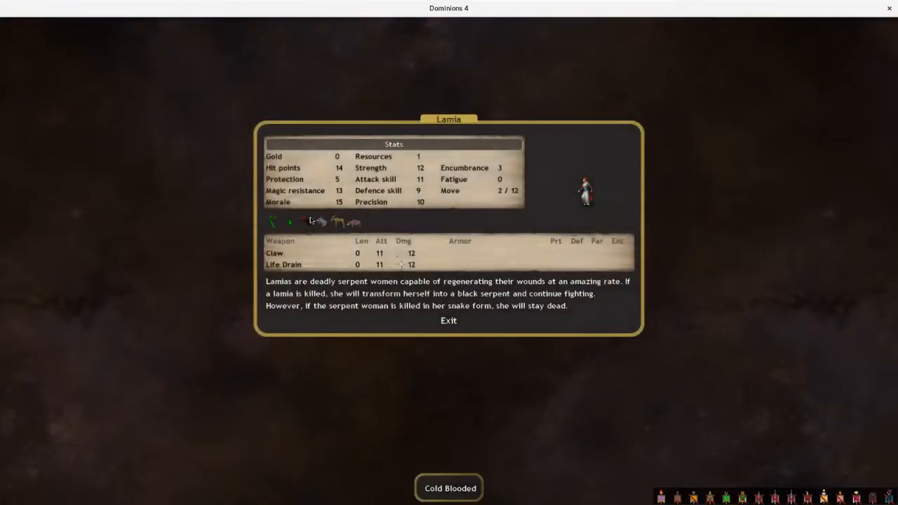
pyautogui.press('Escape')
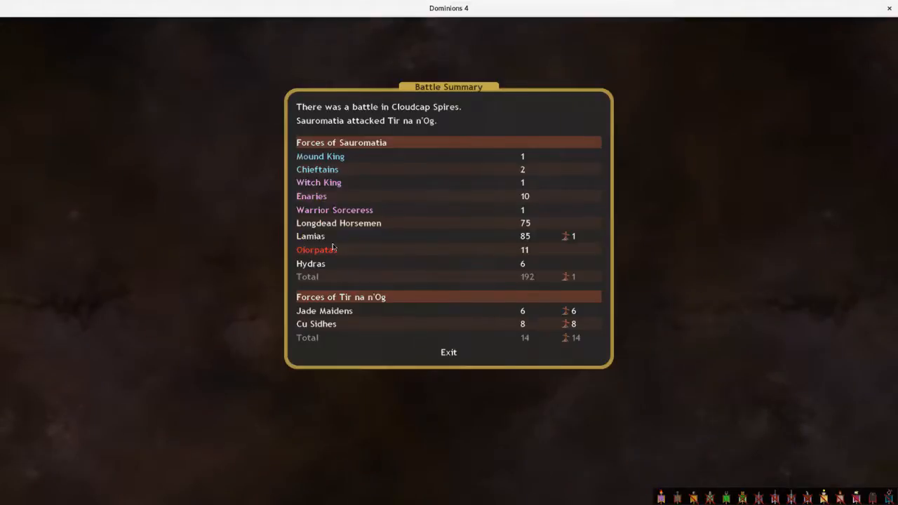
pyautogui.press('Escape')
# Check the King of Magma in the Amman Forest summary and start the battle replay
pyautogui.click(305, 329)
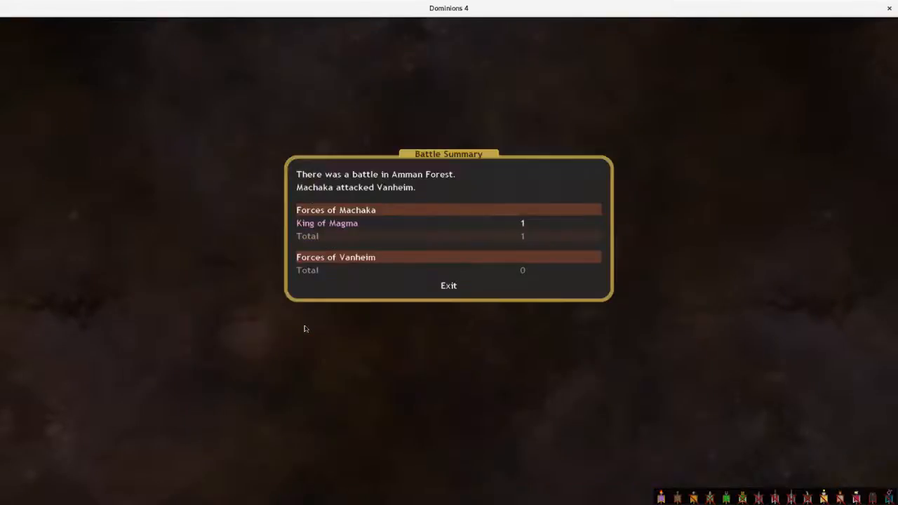
pyautogui.click(327, 223)
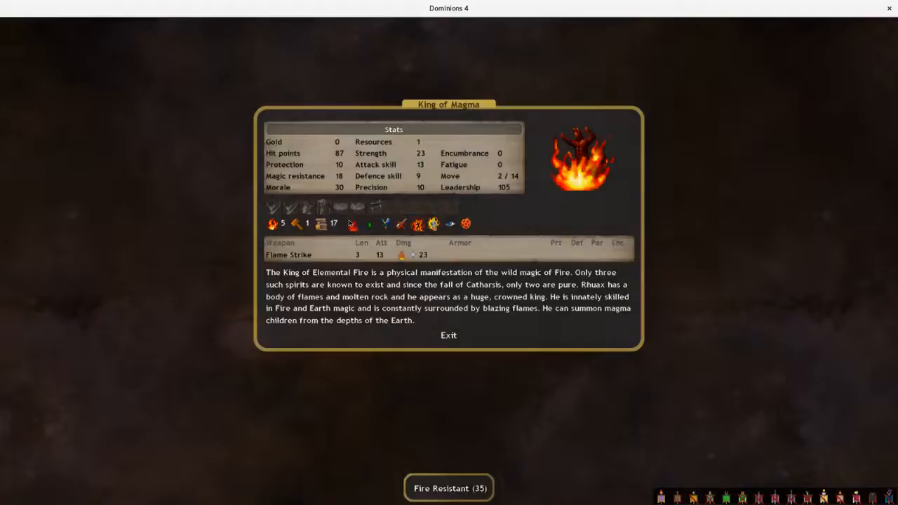
pyautogui.press('Escape')
pyautogui.press('Escape')
pyautogui.click(640, 330)
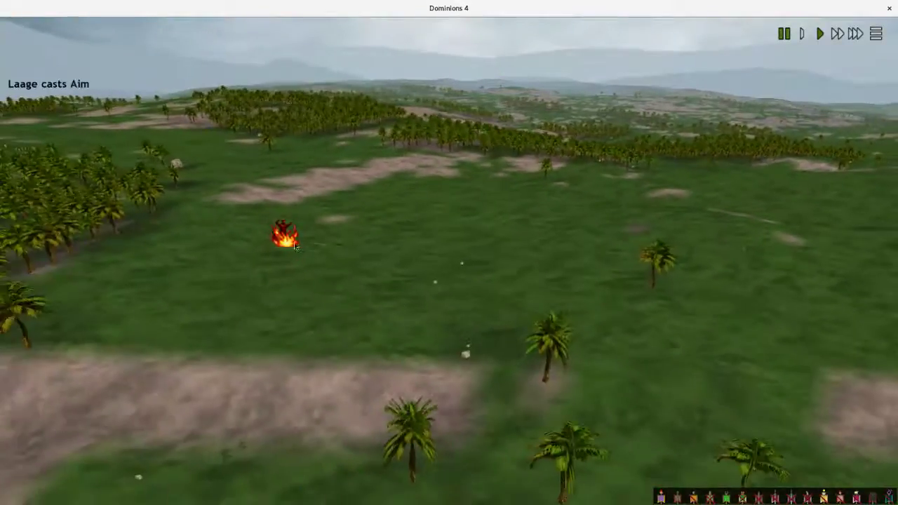
# Inspect Rhuax the King of Magma during the replay, then leave the battle
pyautogui.click(289, 240)
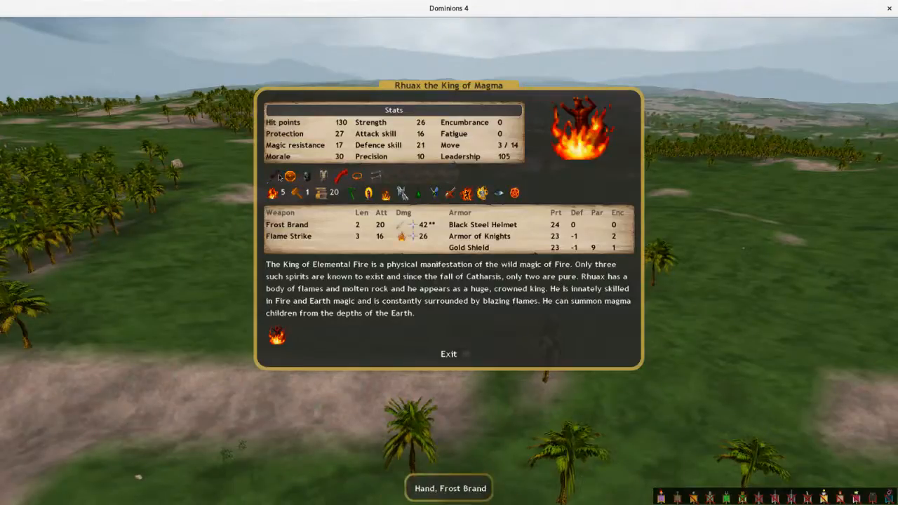
pyautogui.press('Escape')
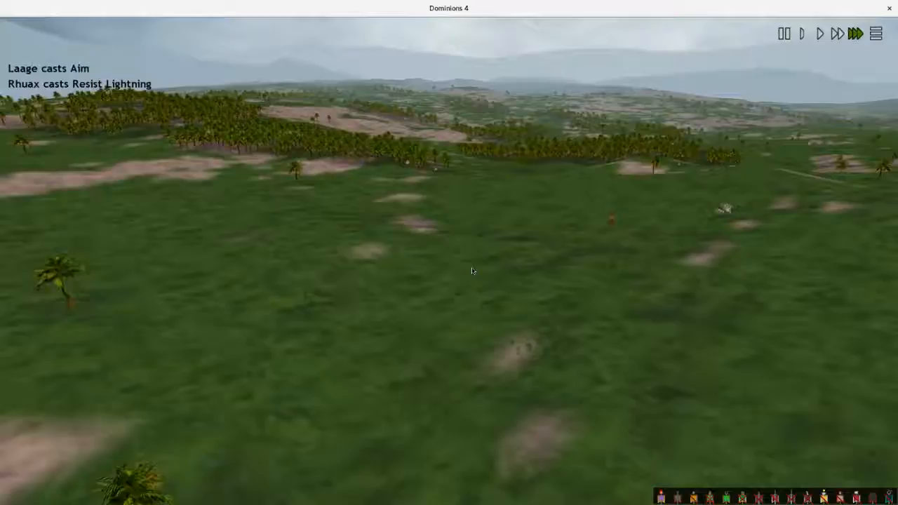
pyautogui.press('Escape')
# Review The Misty Forest and Tenera summaries, inspecting the Demon of Pus
pyautogui.click(300, 342)
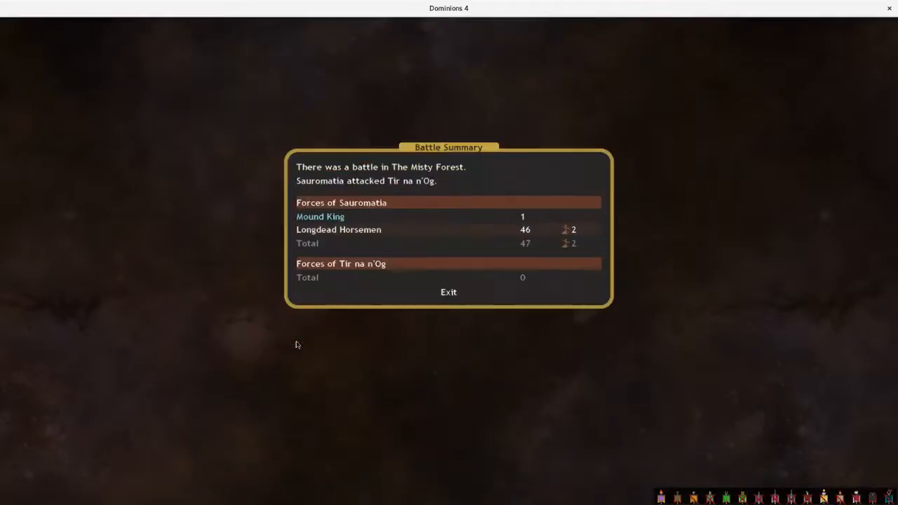
pyautogui.press('Escape')
pyautogui.click(296, 361)
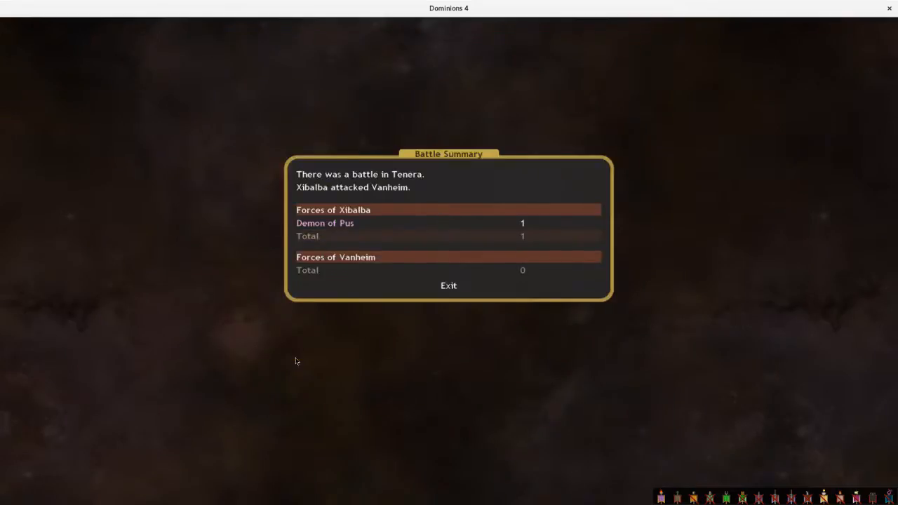
pyautogui.click(342, 223)
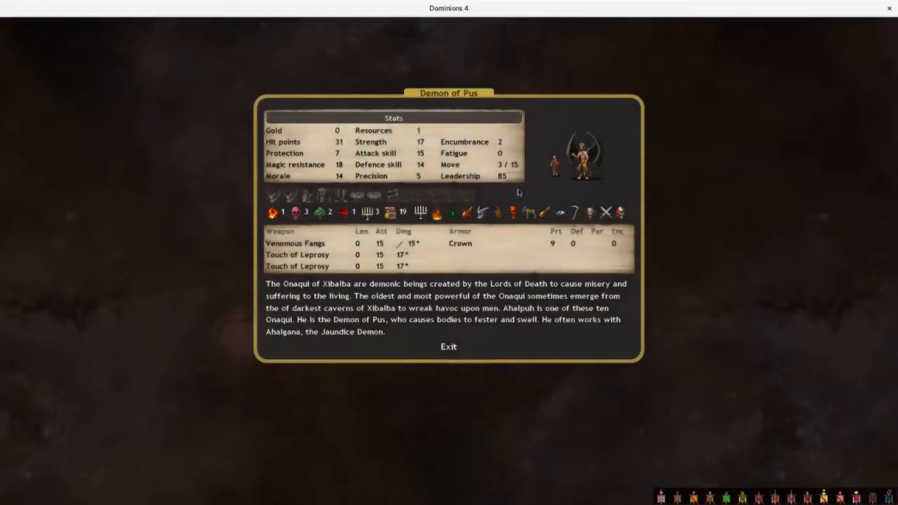
pyautogui.moveTo(555, 167)
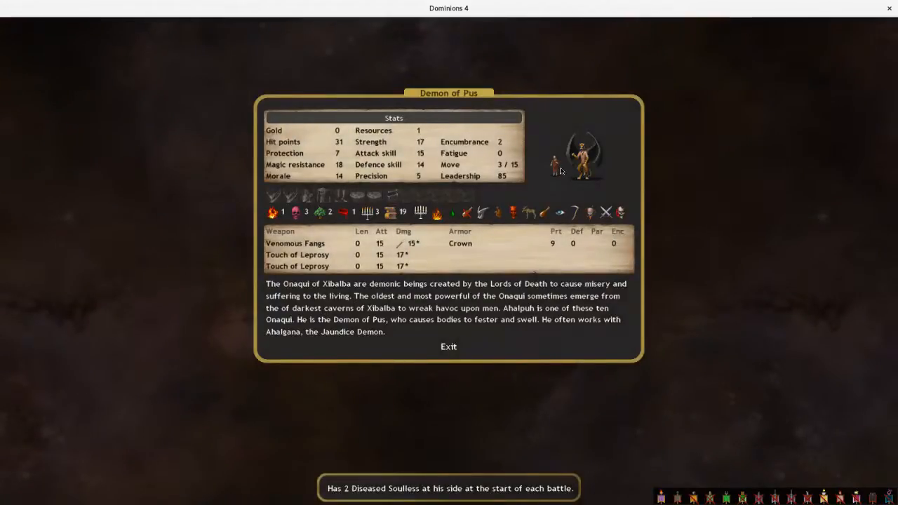
pyautogui.press('Escape')
pyautogui.press('Escape')
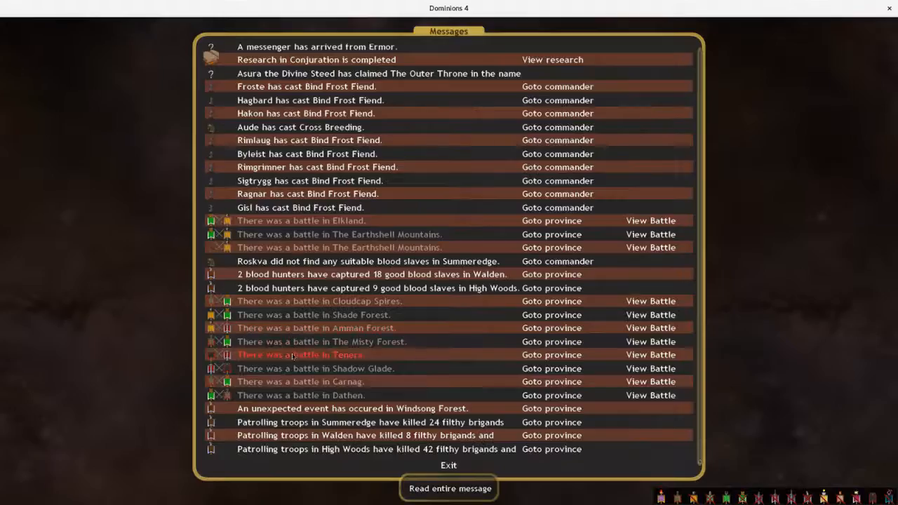
# Read the Shadow Glade, Carnag and Dathen summaries and the Windsong Forest event, then return to the map
pyautogui.click(291, 372)
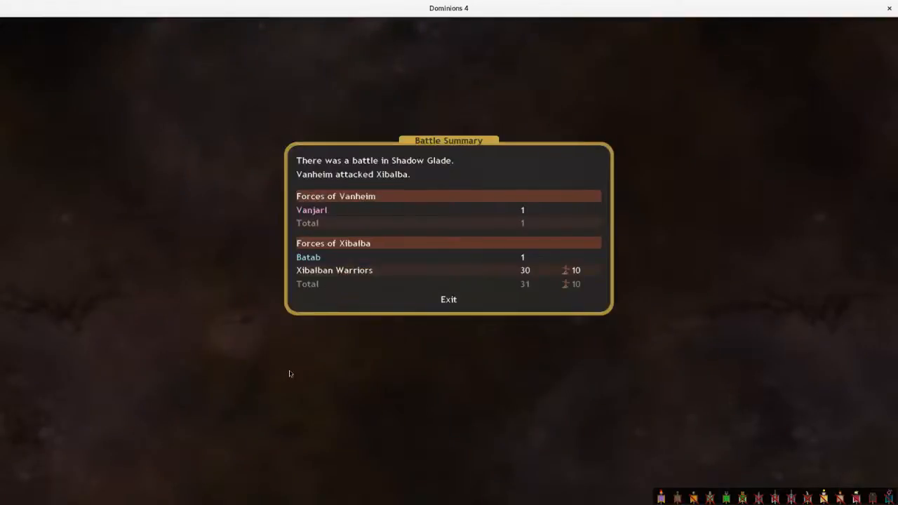
pyautogui.press('Escape')
pyautogui.click(293, 384)
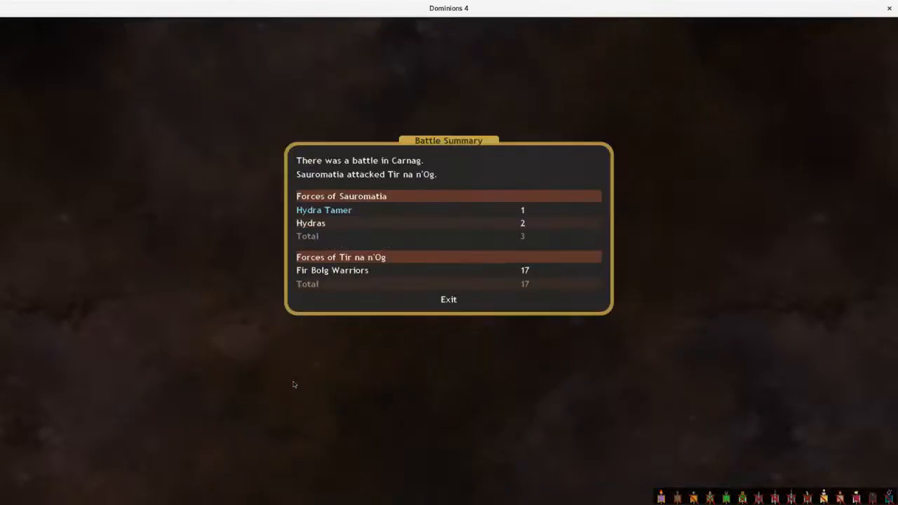
pyautogui.press('Escape')
pyautogui.click(292, 402)
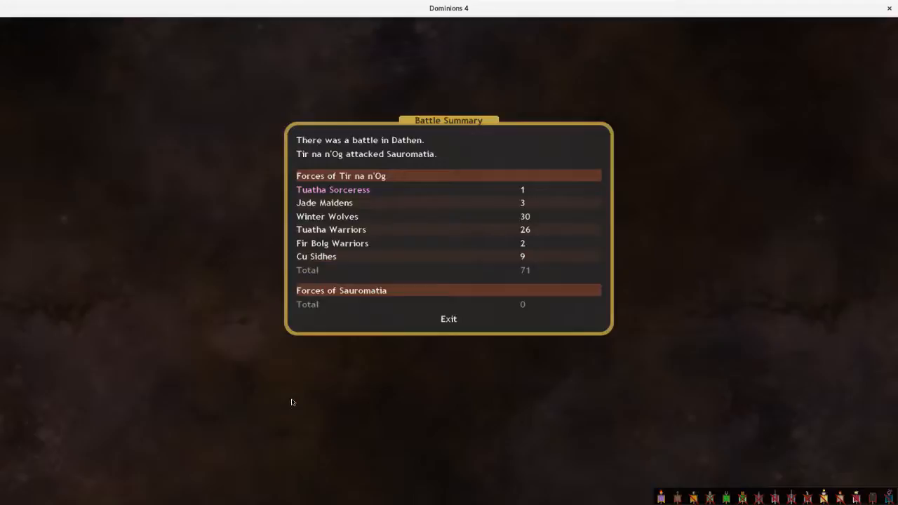
pyautogui.press('Escape')
pyautogui.click(334, 411)
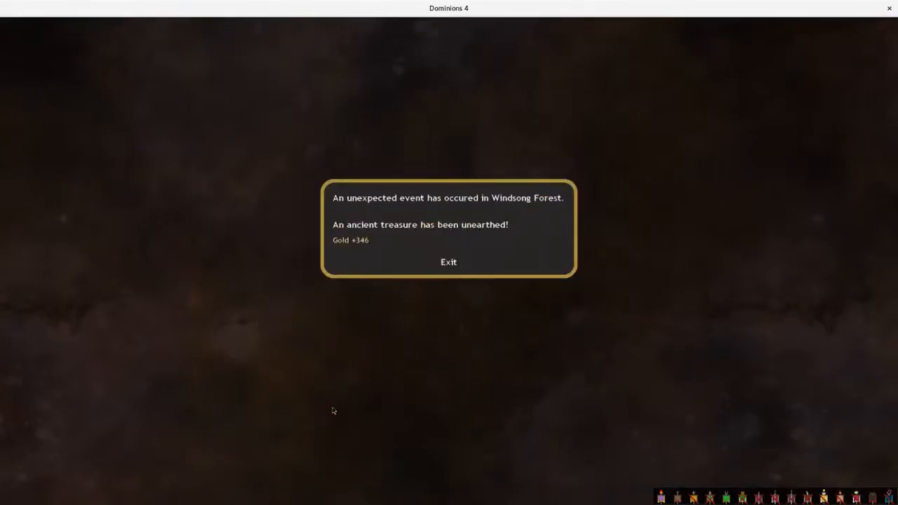
pyautogui.press('Escape')
pyautogui.press('Escape')
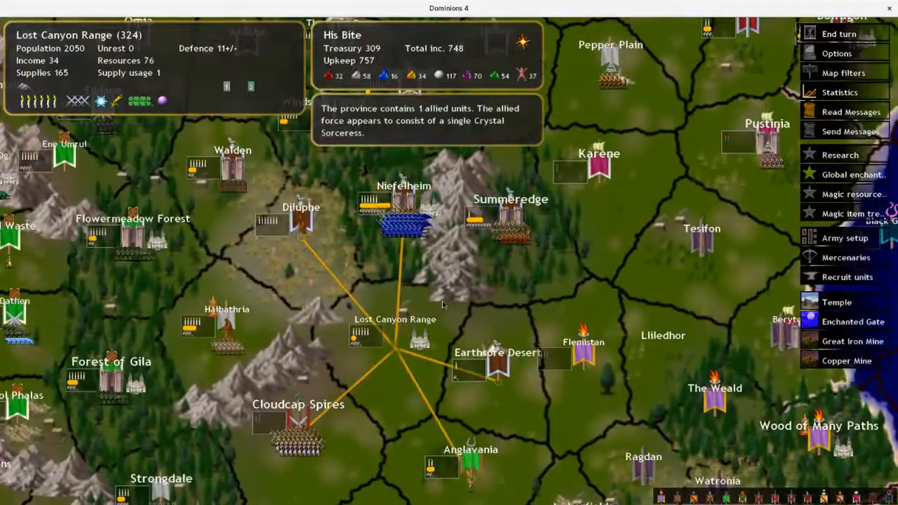
# Select Niefelheim's commanders and order them to move on Lost Canyon Range
pyautogui.click(411, 232)
pyautogui.click(88, 445)
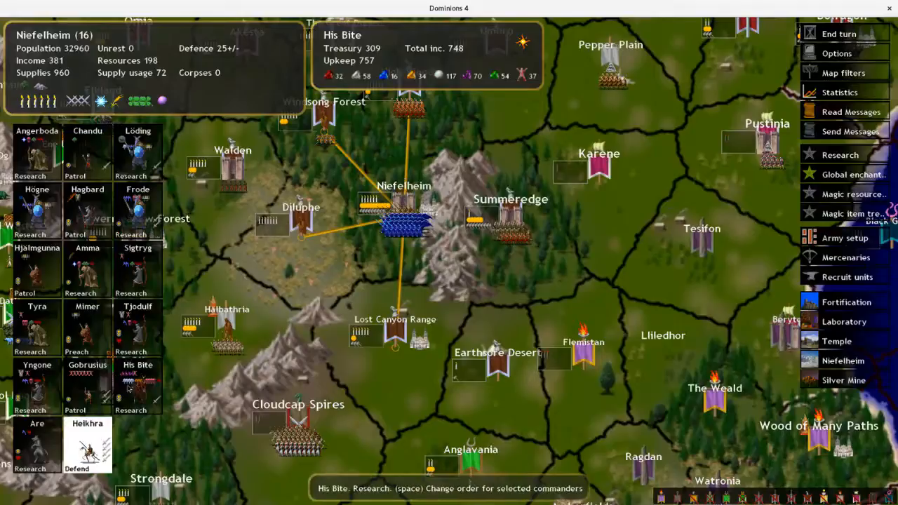
pyautogui.press('a')
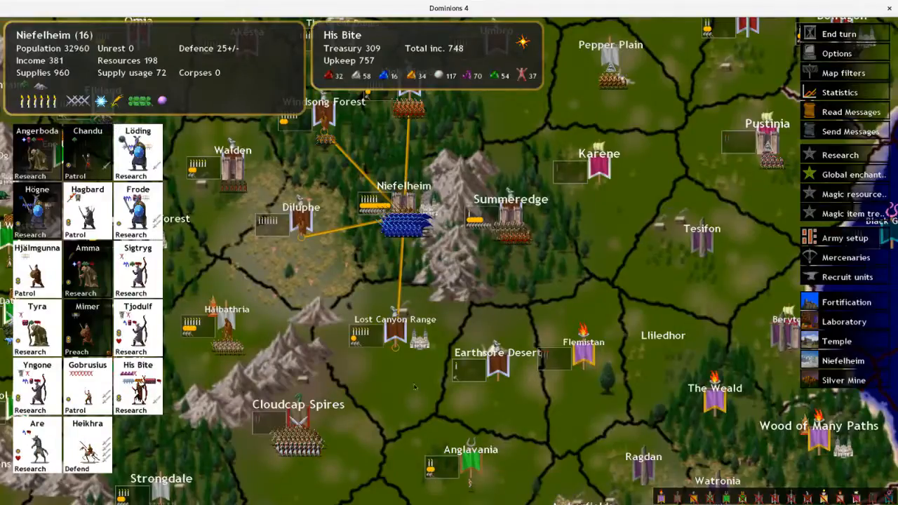
pyautogui.click(414, 387)
pyautogui.moveTo(410, 375); pyautogui.dragTo(442, 296)
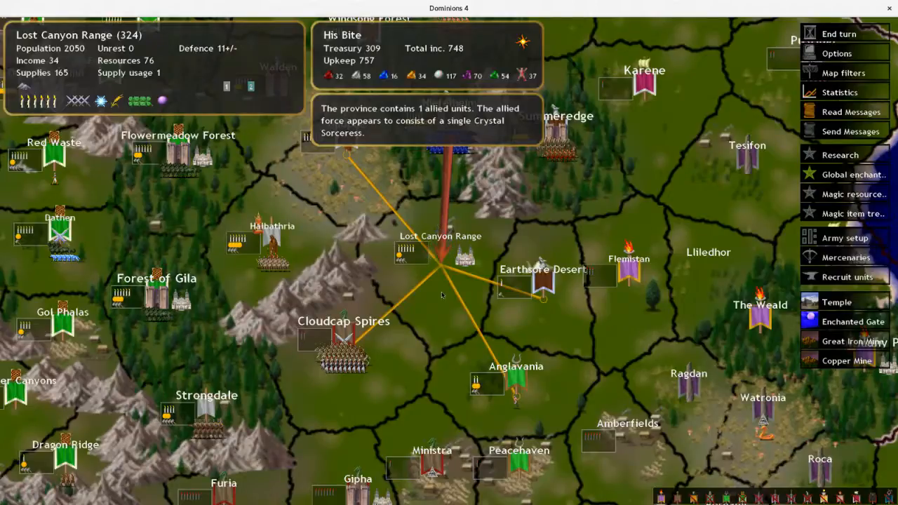
pyautogui.click(435, 163)
# List the units moving to Lost Canyon Range and inspect the Jotun Werewolf and Löding the Niefel Jarl
pyautogui.click(374, 254)
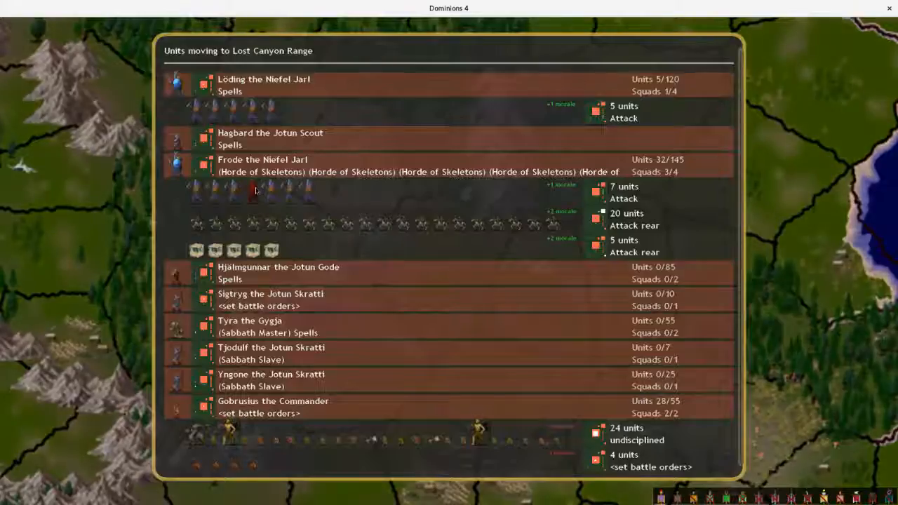
pyautogui.scroll(-1, 288, 176)
pyautogui.scroll(1, 289, 175)
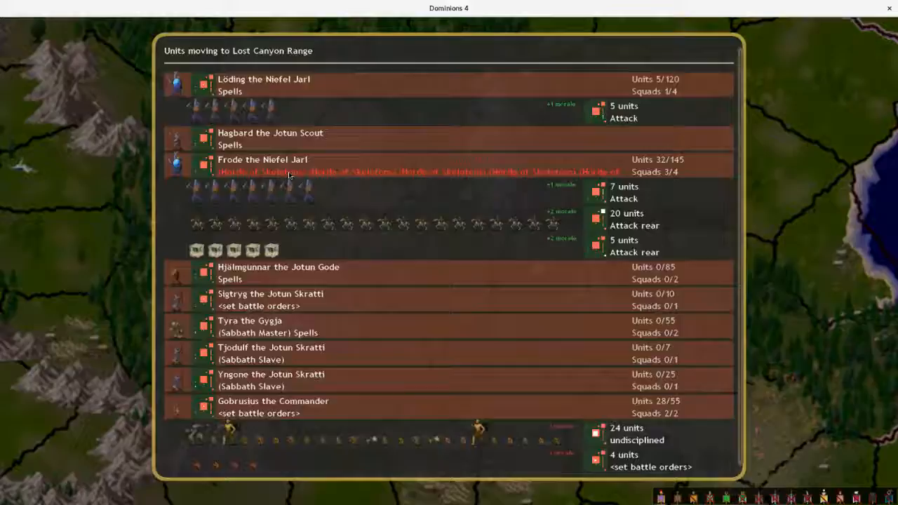
pyautogui.scroll(-2, 288, 176)
pyautogui.scroll(-1, 289, 183)
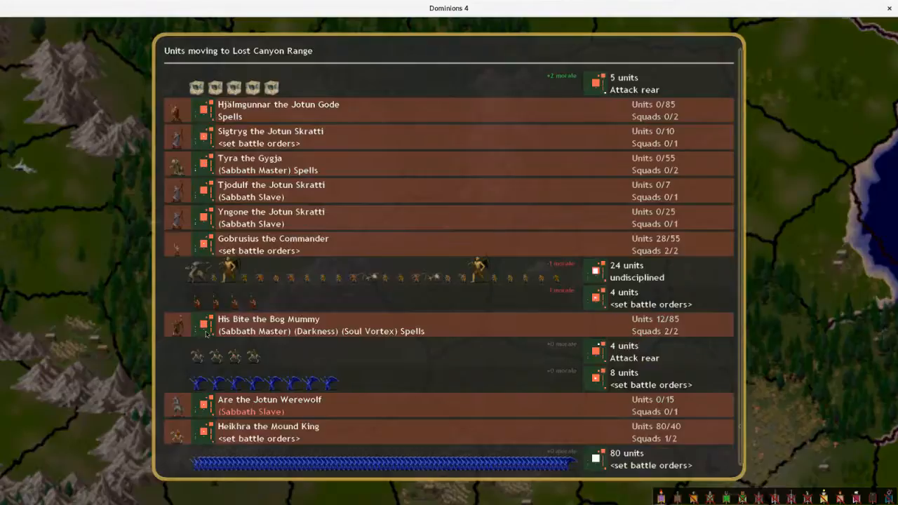
pyautogui.scroll(-1, 269, 311)
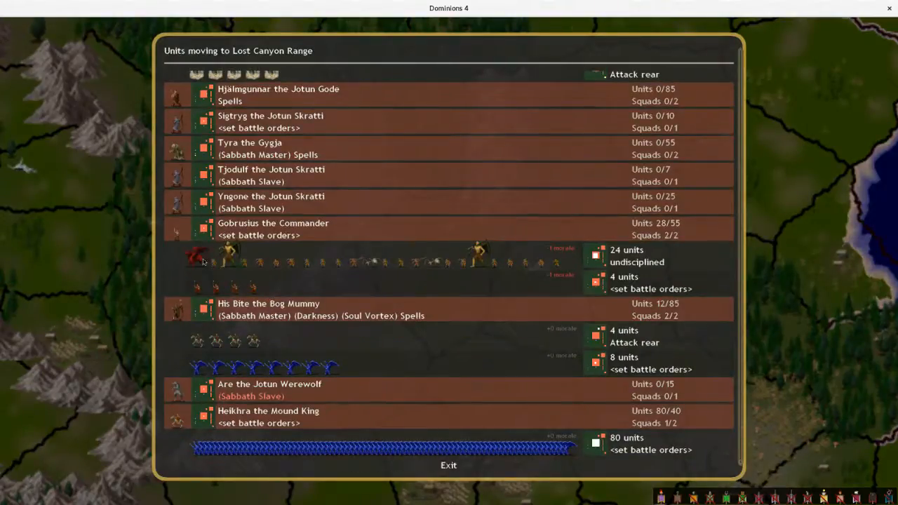
pyautogui.scroll(1, 266, 301)
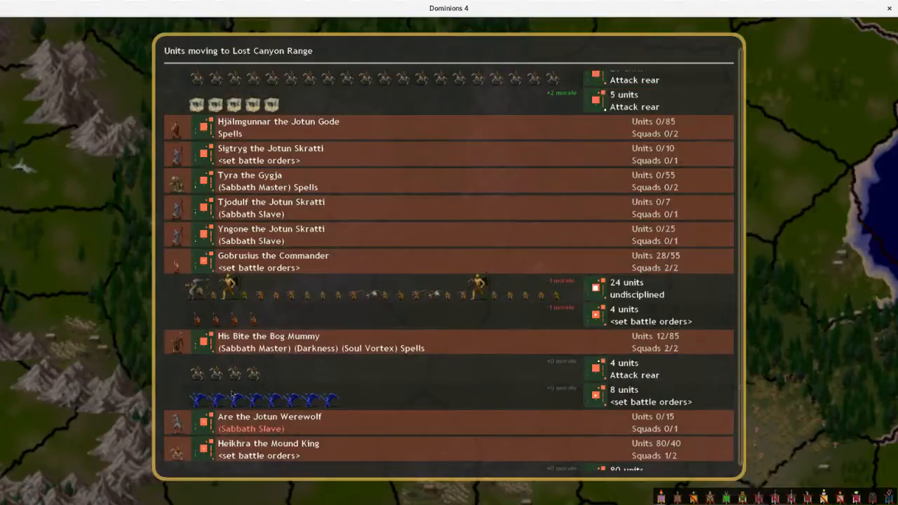
pyautogui.click(266, 419)
pyautogui.click(421, 203)
pyautogui.press('Escape')
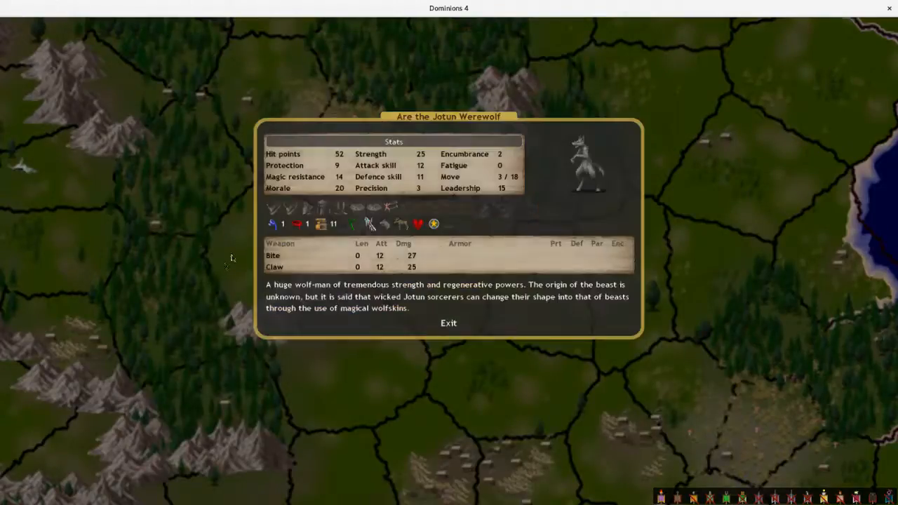
pyautogui.press('Escape')
pyautogui.scroll(5, 240, 240)
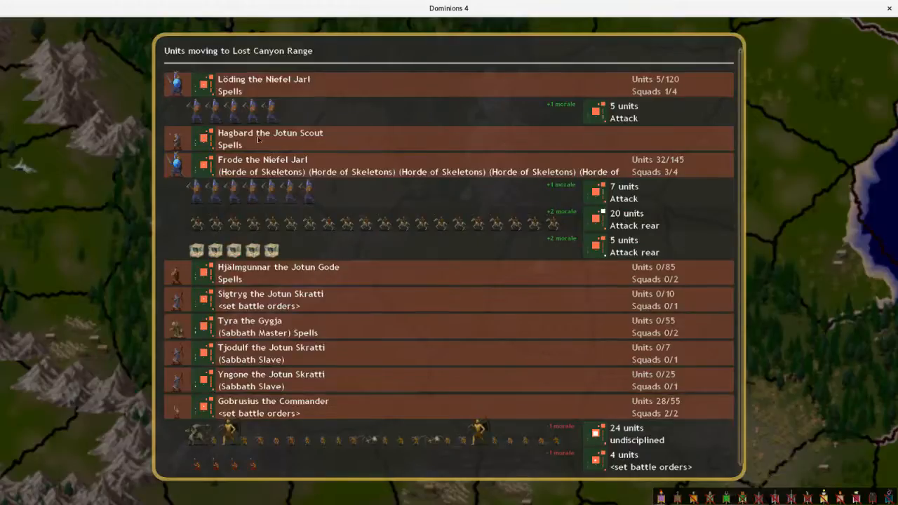
pyautogui.rightClick(187, 84)
pyautogui.click(188, 84)
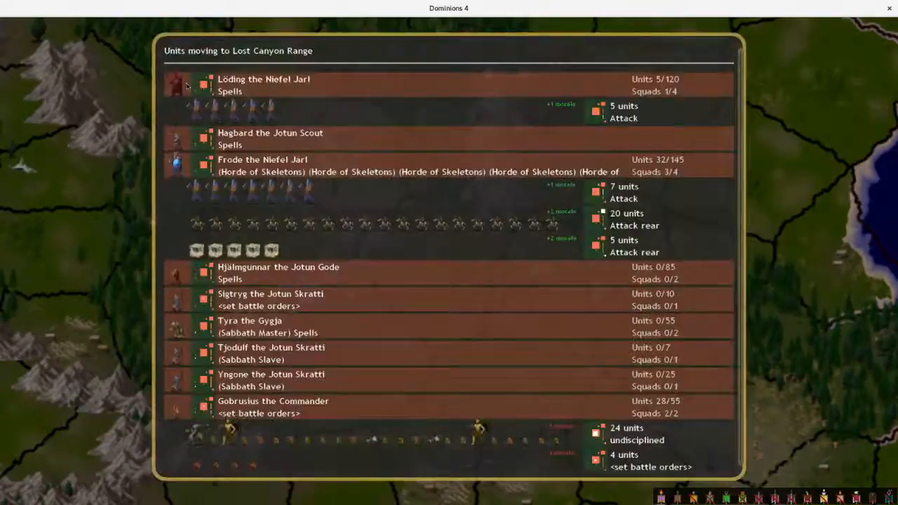
pyautogui.rightClick(187, 84)
pyautogui.click(187, 84)
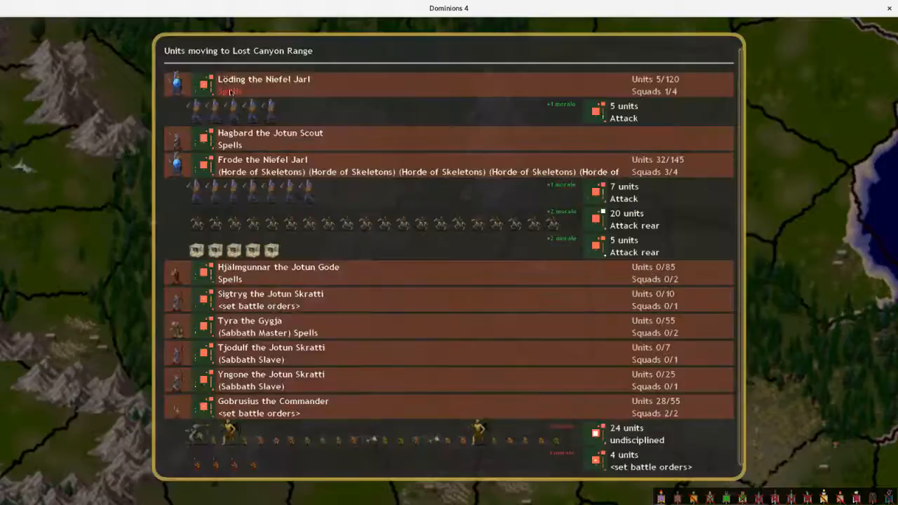
# Set Löding's battle orders to cast Grip of Winter and recheck his details
pyautogui.click(232, 91)
pyautogui.click(356, 204)
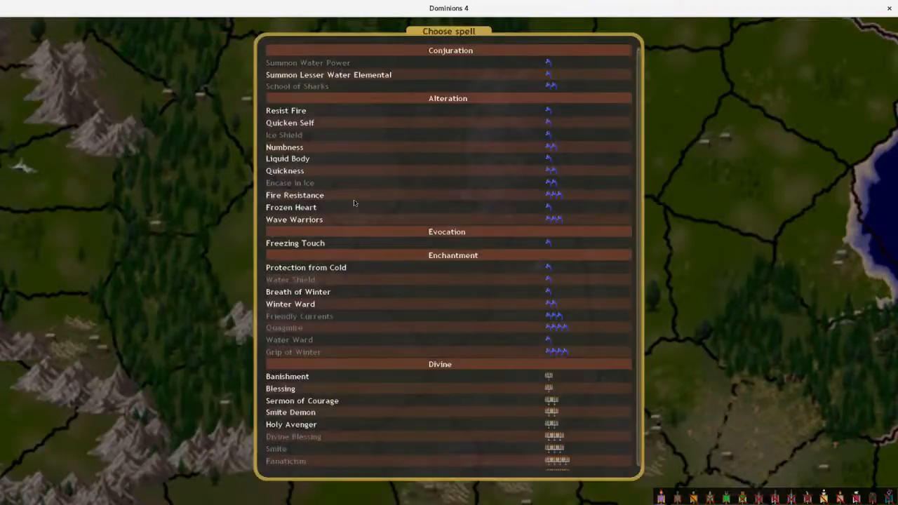
pyautogui.rightClick(311, 352)
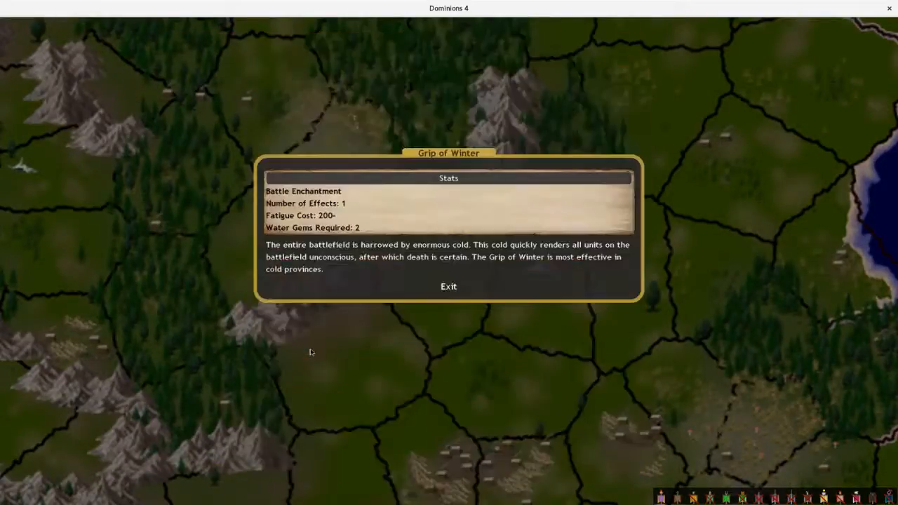
pyautogui.press('Escape')
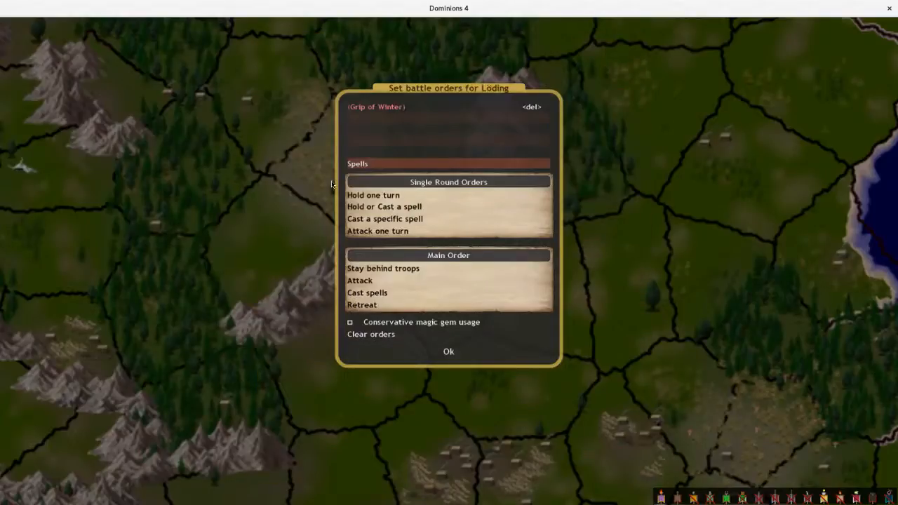
pyautogui.press('Escape')
pyautogui.rightClick(281, 80)
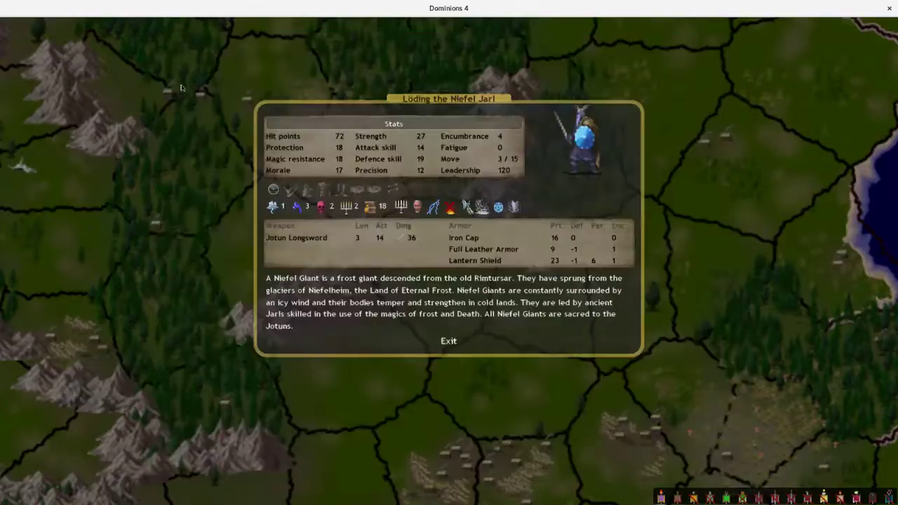
pyautogui.click(470, 194)
pyautogui.press('Escape')
pyautogui.press('Escape')
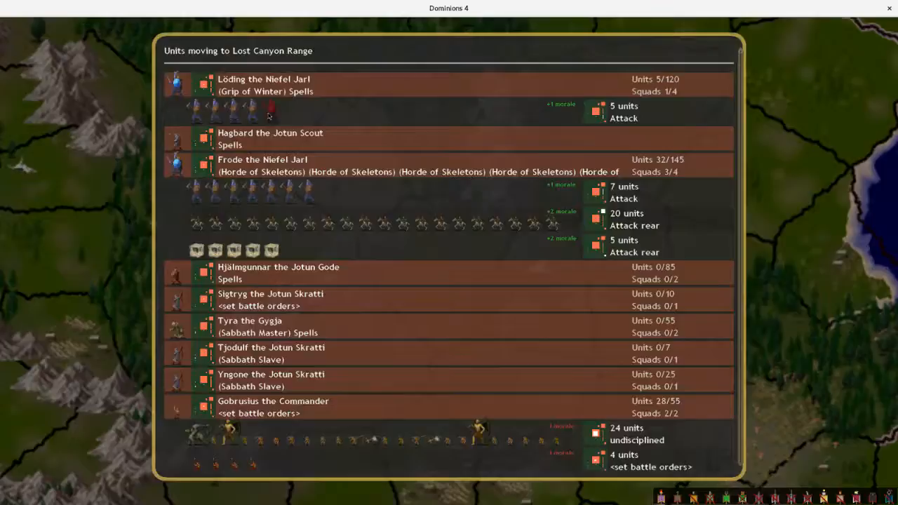
# Enable conservative magic gem usage in Löding's orders, keeping Grip of Winter
pyautogui.click(270, 92)
pyautogui.press('Escape')
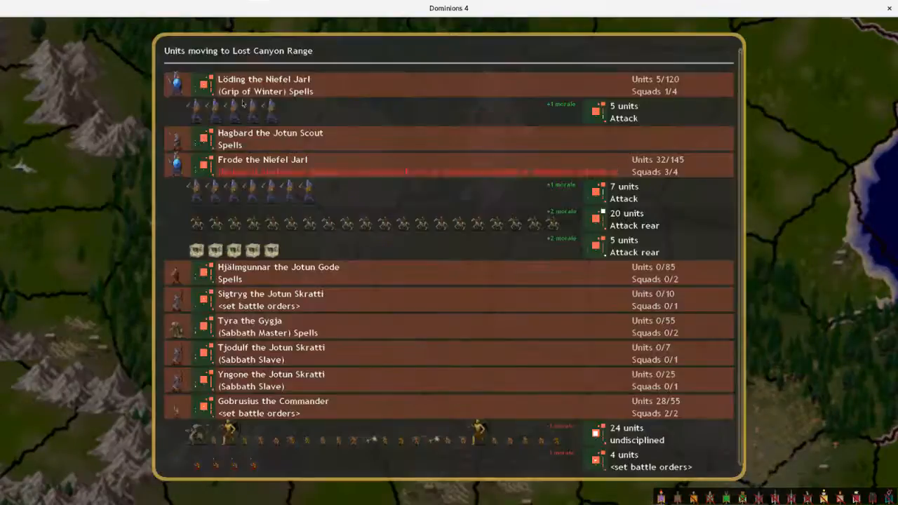
pyautogui.click(271, 91)
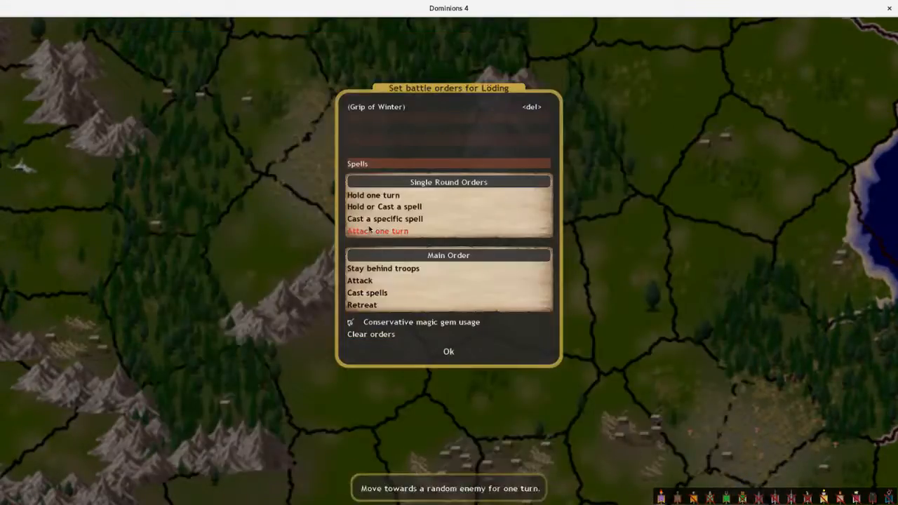
pyautogui.click(371, 218)
pyautogui.scroll(-2, 317, 284)
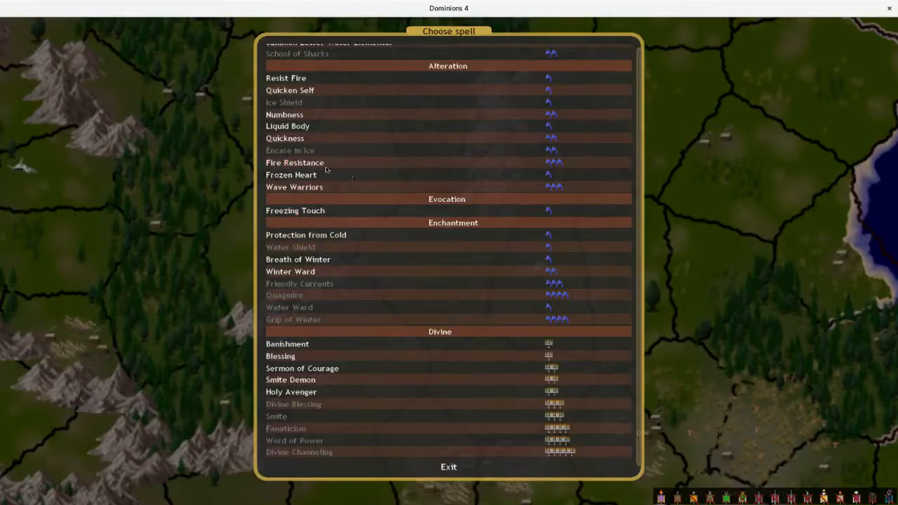
pyautogui.scroll(1, 354, 180)
pyautogui.scroll(-1, 354, 181)
pyautogui.click(293, 317)
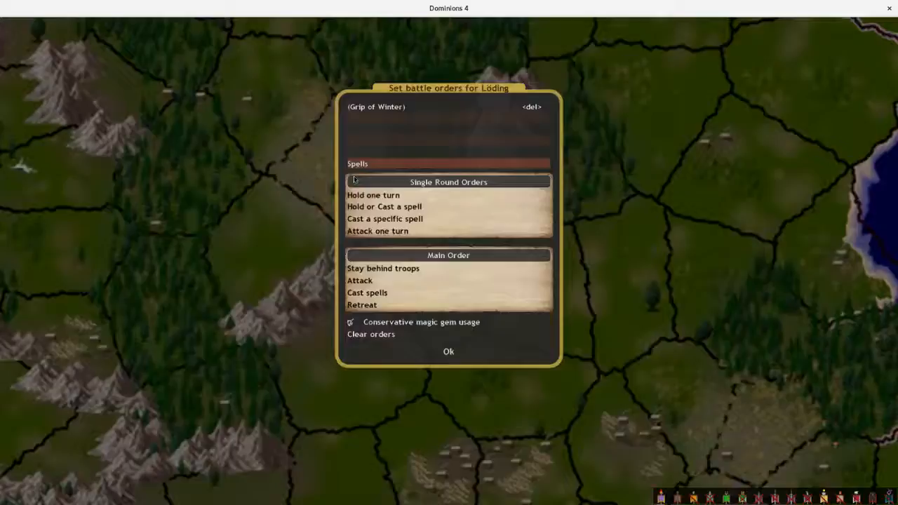
pyautogui.click(449, 351)
pyautogui.scroll(-1, 299, 332)
pyautogui.scroll(-3, 298, 235)
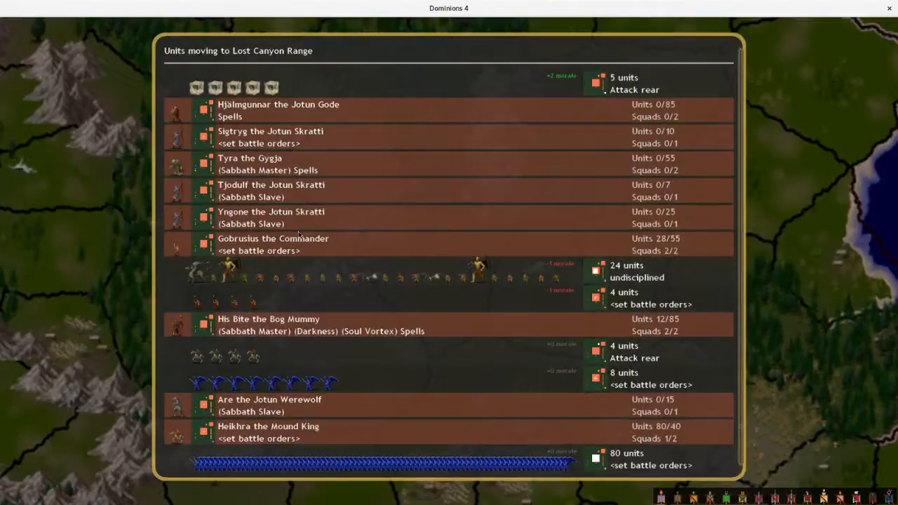
pyautogui.scroll(-1, 298, 235)
pyautogui.scroll(3, 208, 285)
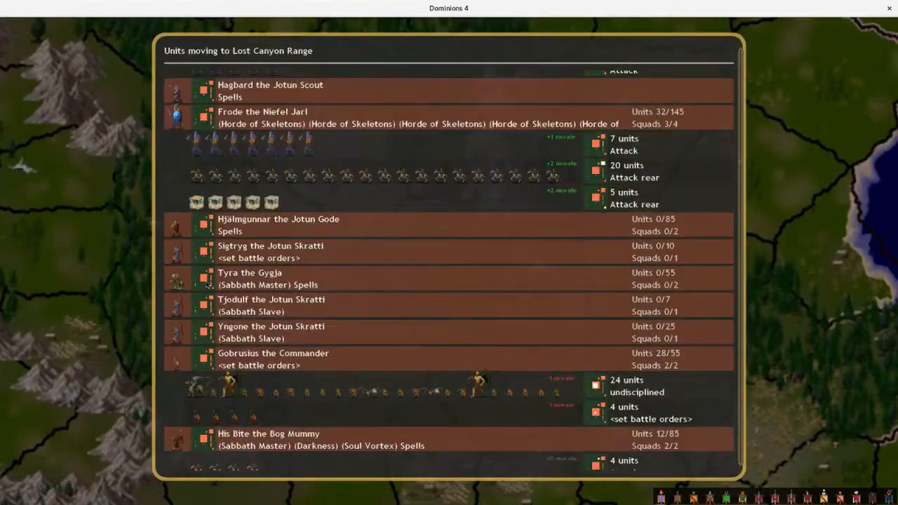
pyautogui.scroll(1, 208, 284)
pyautogui.scroll(-2, 208, 284)
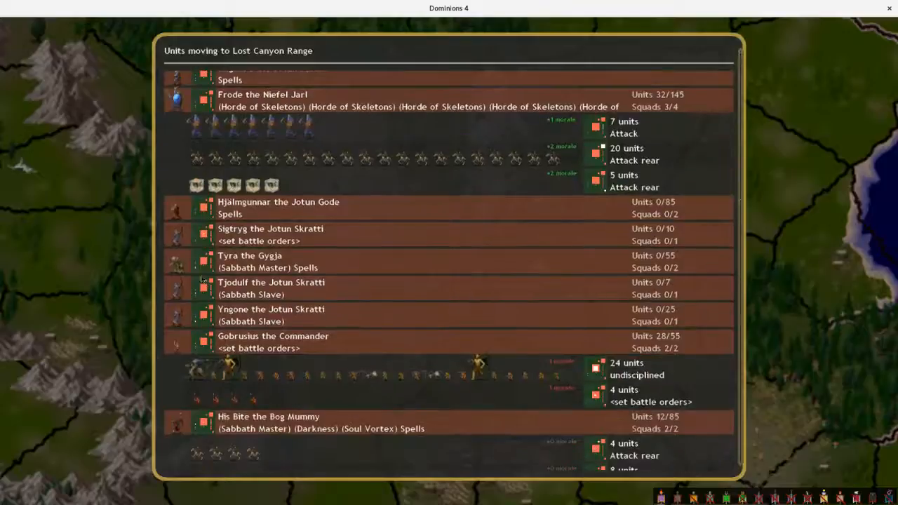
# Inspect Hjälmgunnar the Jotun Gode and Sigtryg the Jotun Skratti, then close the moving-units list
pyautogui.rightClick(175, 214)
pyautogui.press('Escape')
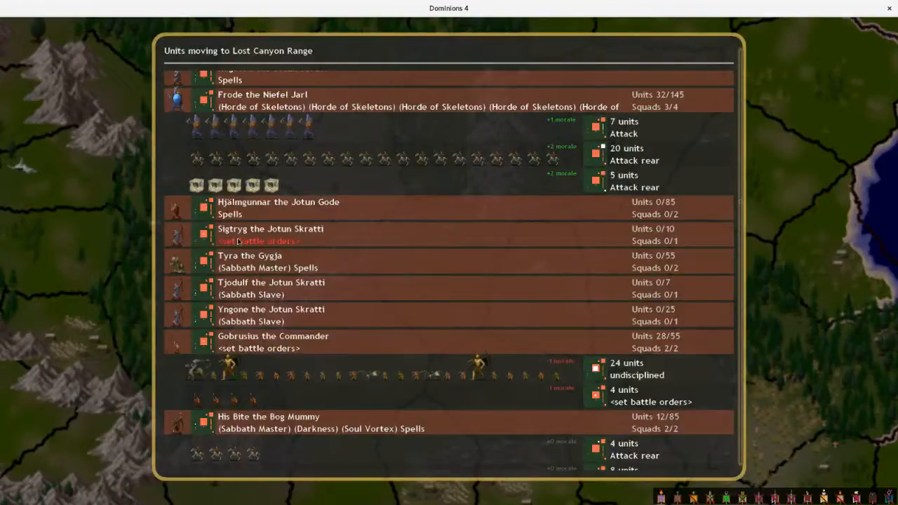
pyautogui.scroll(-1, 237, 242)
pyautogui.rightClick(180, 205)
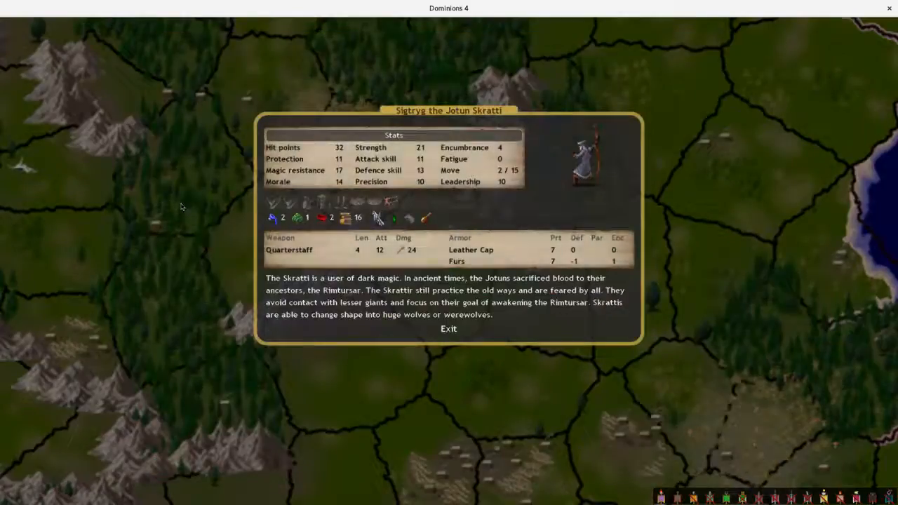
pyautogui.press('Escape')
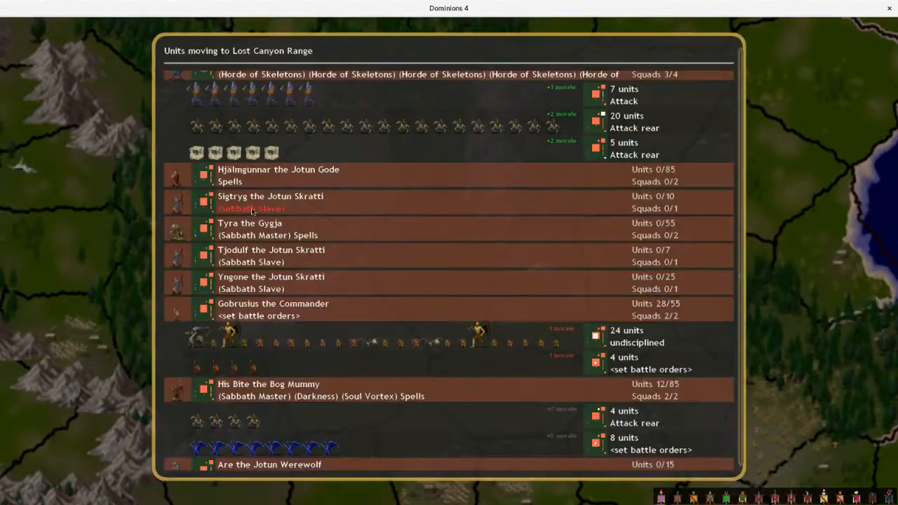
pyautogui.rightClick(180, 203)
pyautogui.press('Escape')
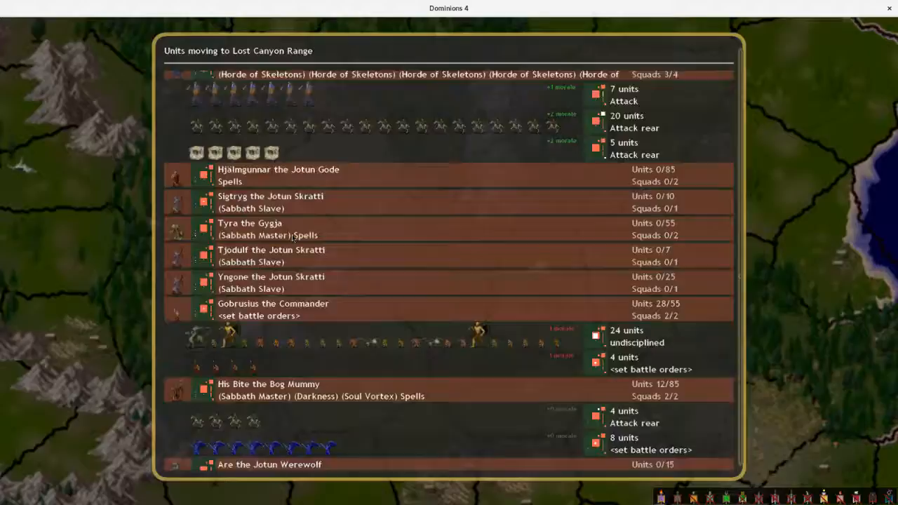
pyautogui.scroll(-2, 294, 237)
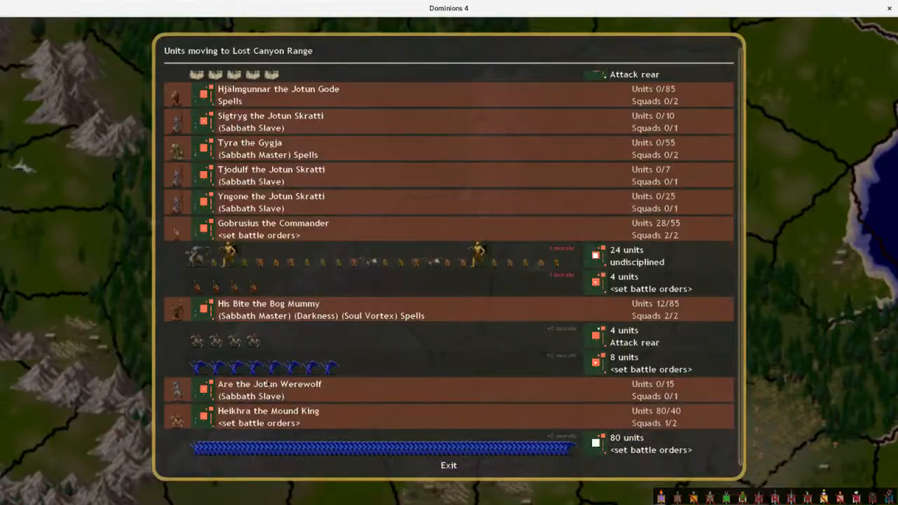
pyautogui.press('Escape')
# Select Niefelheim's commanders with move orders and inspect Angerboda's details
pyautogui.click(455, 193)
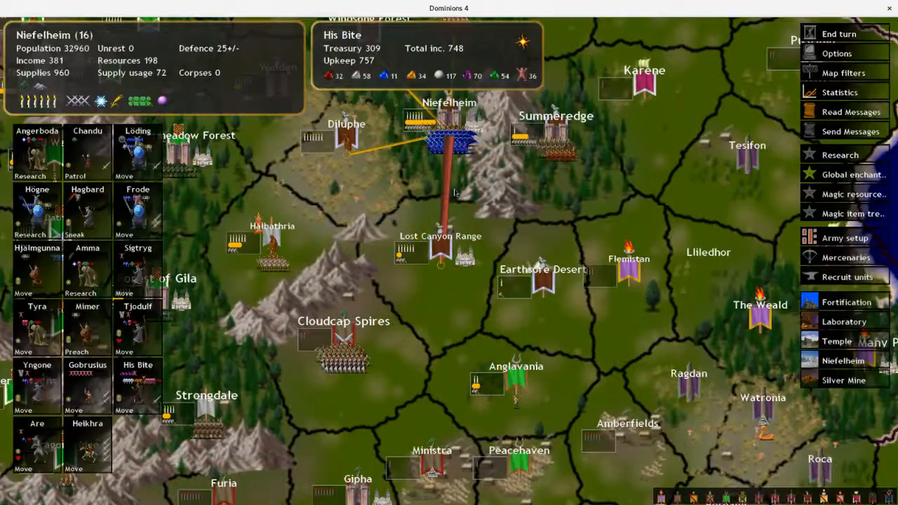
pyautogui.doubleClick(137, 386)
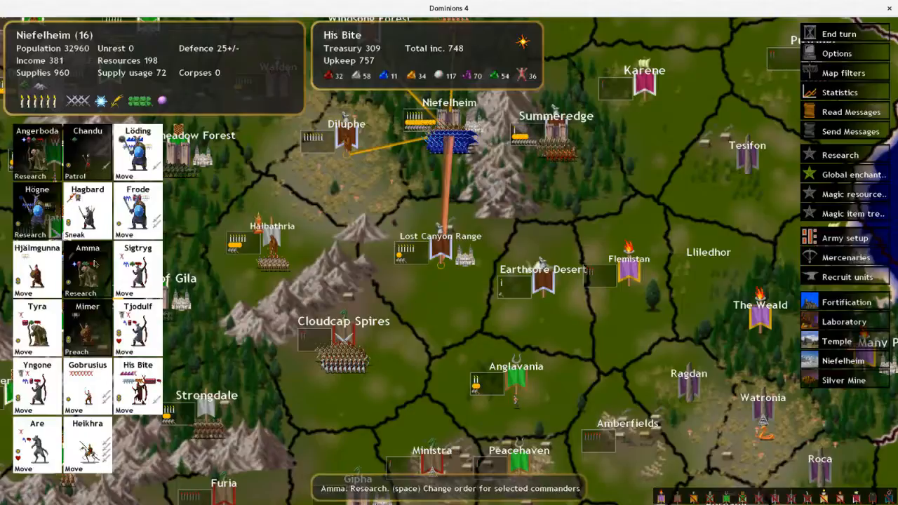
pyautogui.rightClick(37, 151)
pyautogui.click(446, 210)
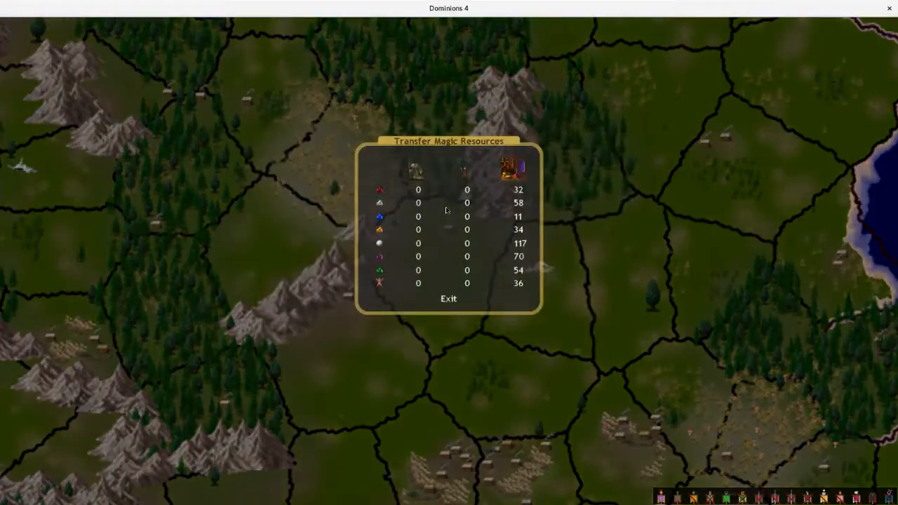
pyautogui.press('Escape')
pyautogui.press('Escape')
# Close the Niefelheim garrison orders and bring up battle setup for armies heading to Lost Canyon Range
pyautogui.press('a')
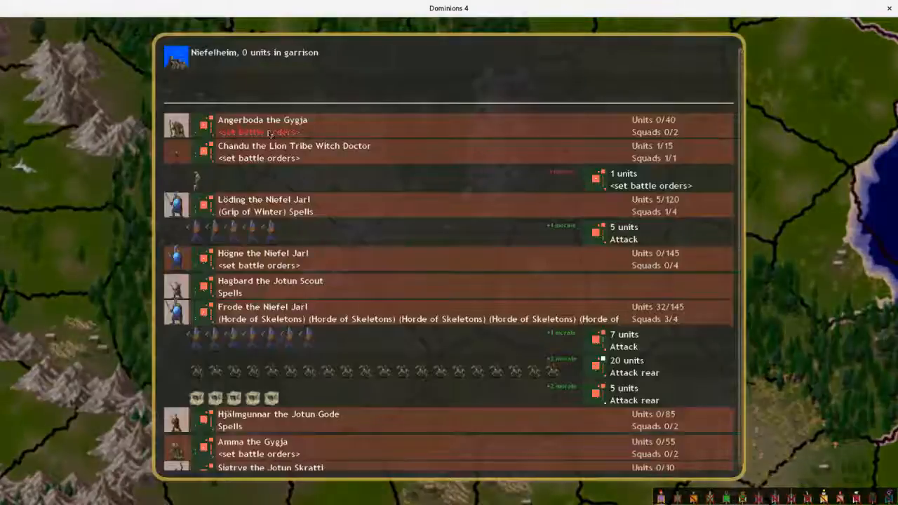
pyautogui.press('Escape')
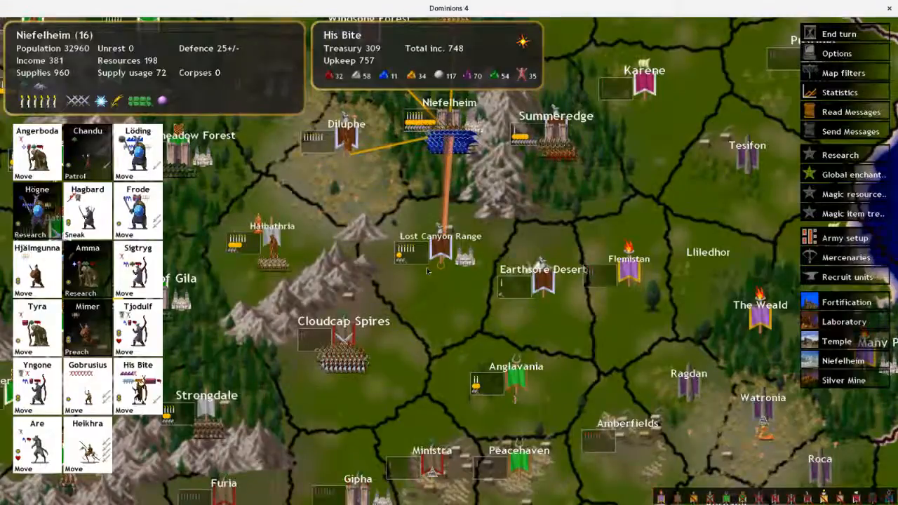
pyautogui.press('a')
pyautogui.press('Escape')
pyautogui.click(427, 271)
pyautogui.press('a')
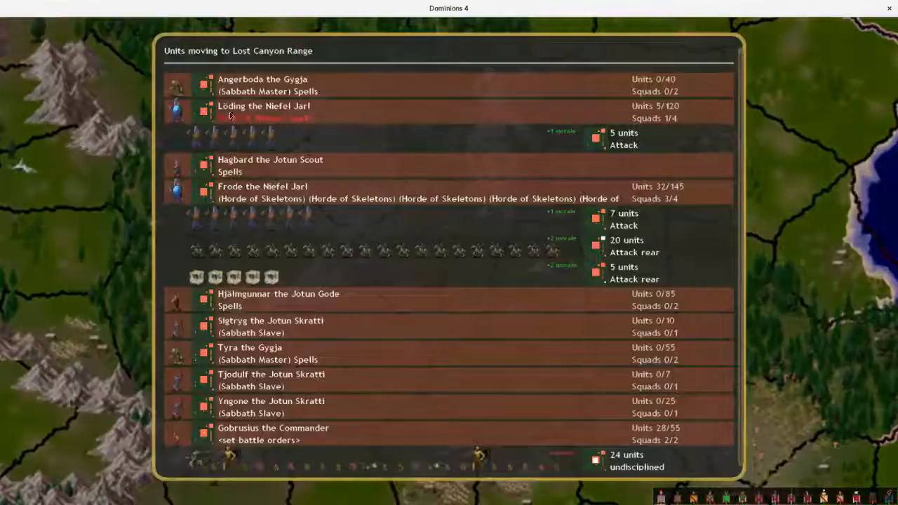
pyautogui.scroll(-3, 481, 234)
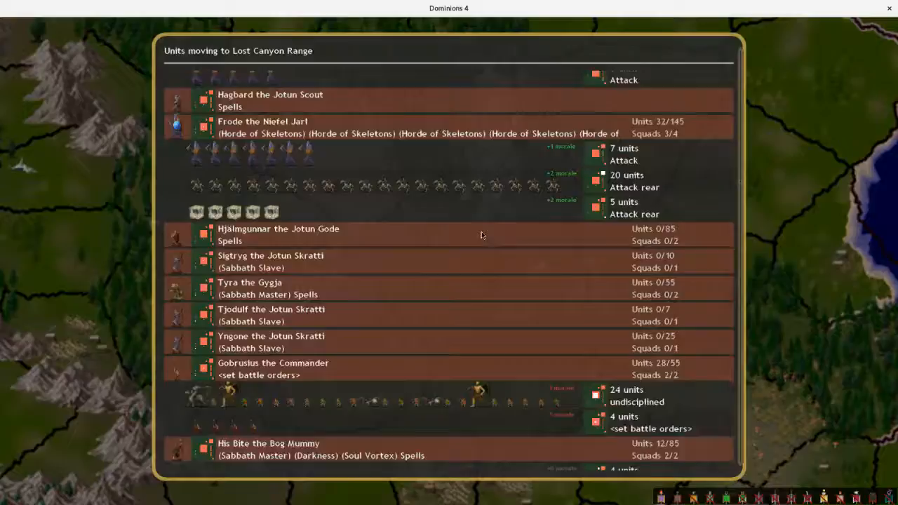
pyautogui.scroll(-3, 487, 236)
pyautogui.scroll(-1, 488, 237)
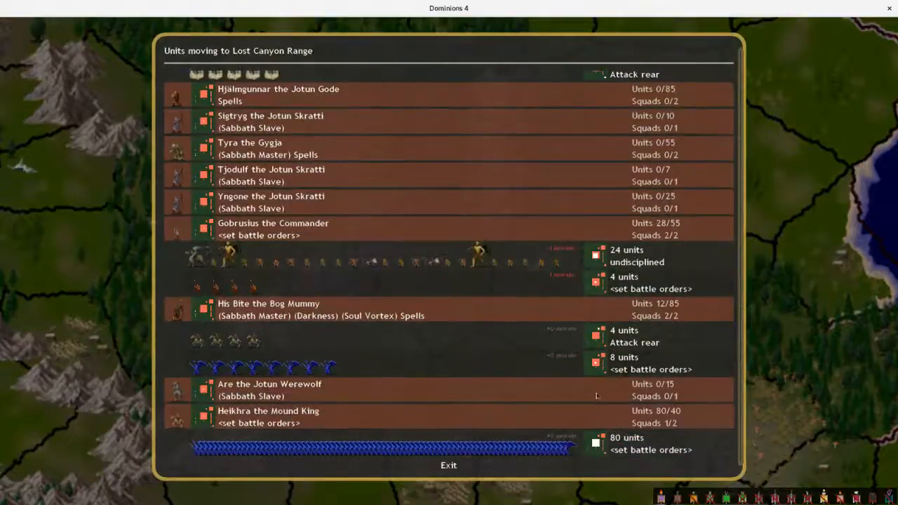
# Split Heikhra's 80 troops into two 40-unit firing squads and place them on the battlefield
pyautogui.moveTo(379, 450); pyautogui.dragTo(180, 422)
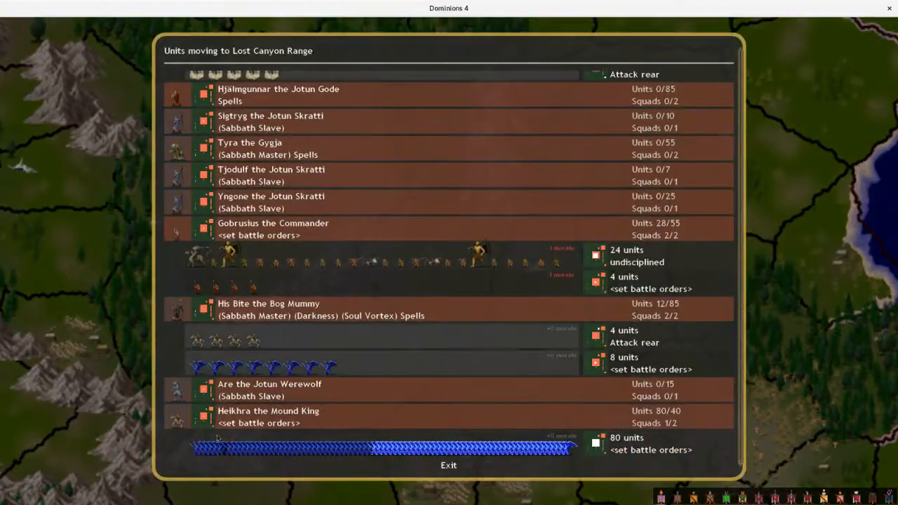
pyautogui.scroll(-1, 609, 457)
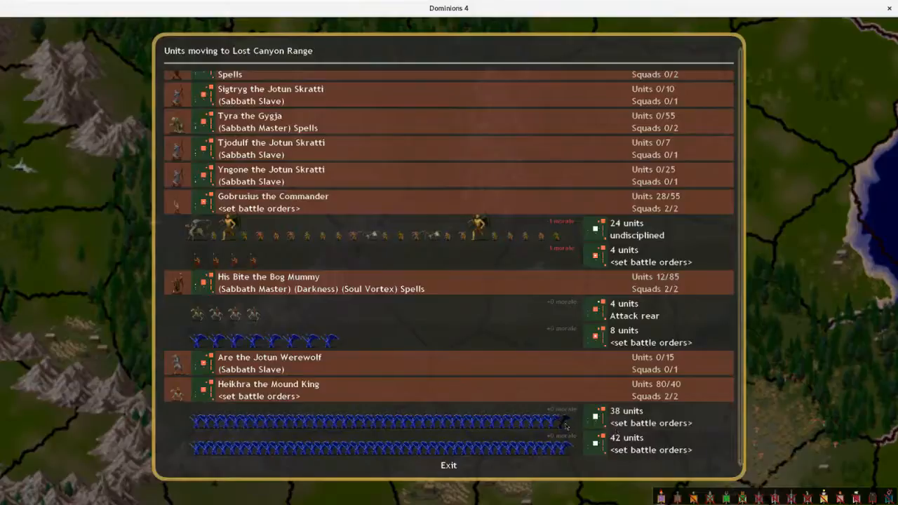
pyautogui.press('f')
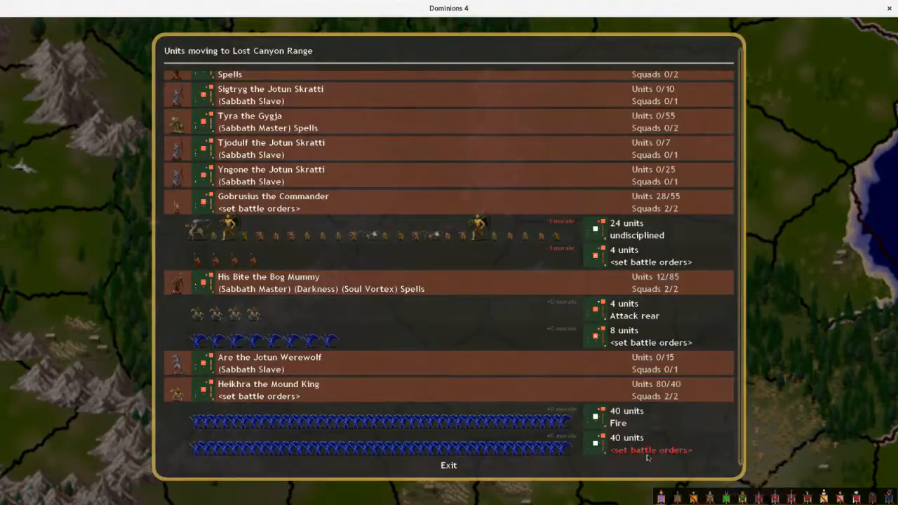
pyautogui.press('f')
pyautogui.click(596, 422)
pyautogui.click(463, 199)
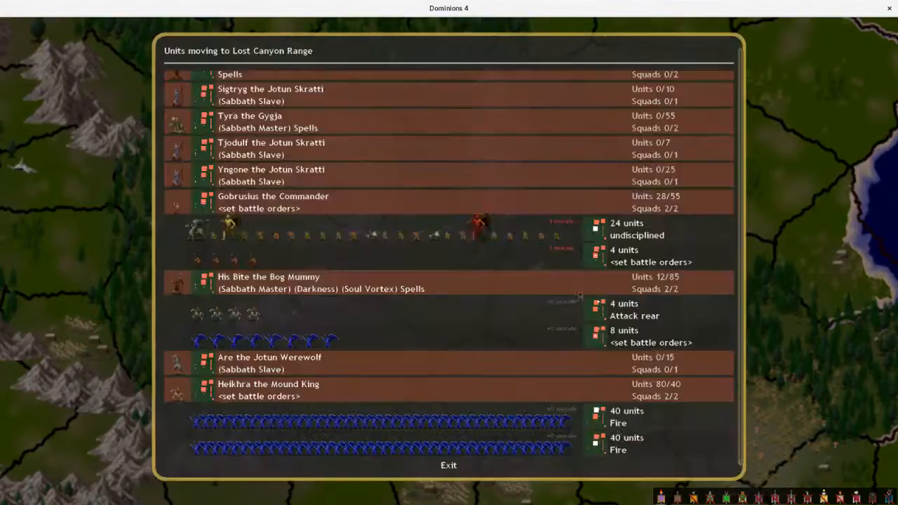
pyautogui.click(596, 448)
pyautogui.click(516, 393)
pyautogui.click(499, 389)
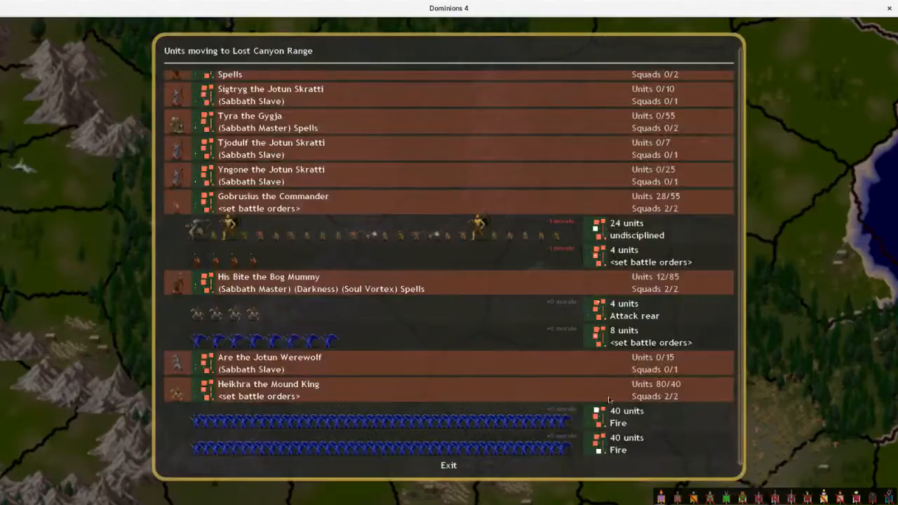
# Order the squads to fire at archers and close the Lost Canyon Range battle setup
pyautogui.press('f')
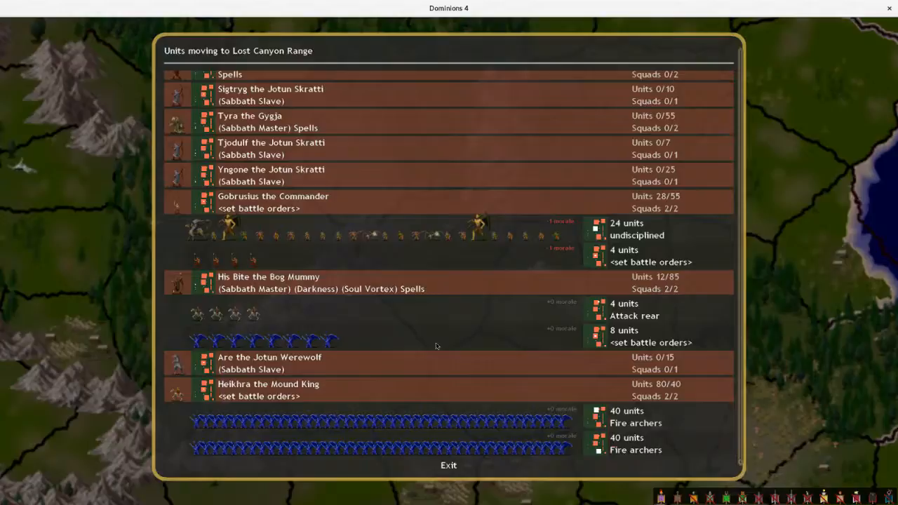
pyautogui.scroll(3, 357, 251)
pyautogui.scroll(-3, 364, 251)
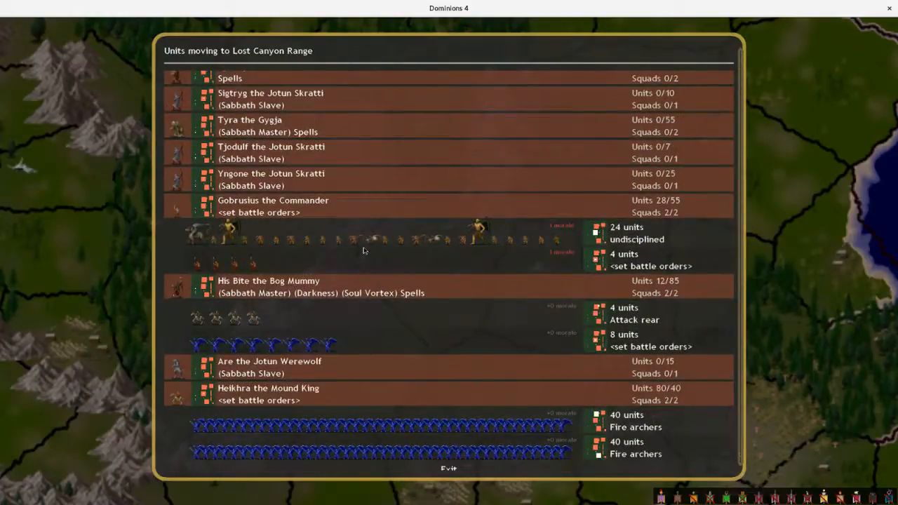
pyautogui.scroll(4, 364, 251)
pyautogui.scroll(-2, 219, 214)
pyautogui.scroll(4, 206, 198)
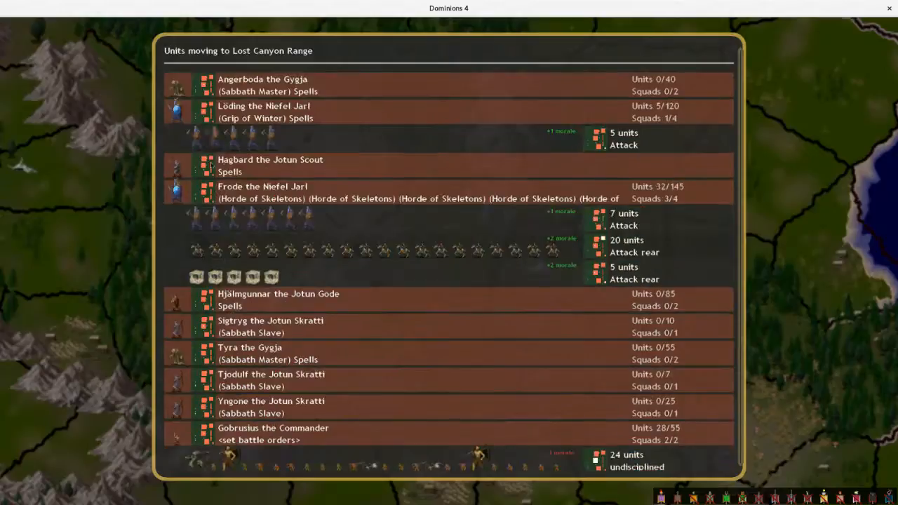
pyautogui.click(210, 92)
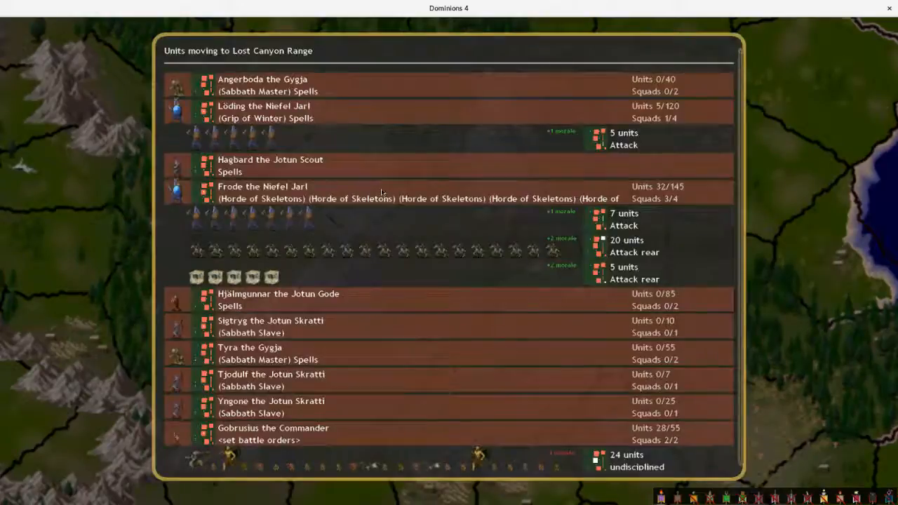
pyautogui.press('Escape')
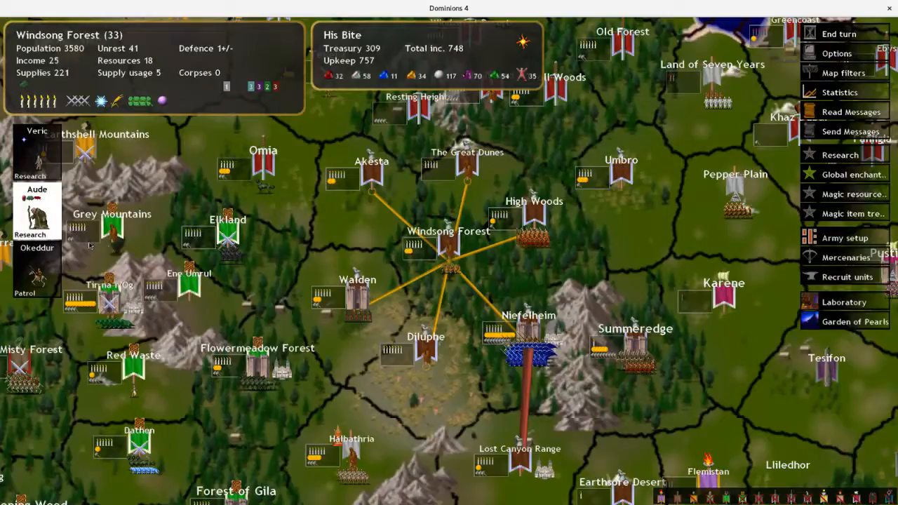
# Assign 20 Windsong Forest garrison troops to Okeddur the Mound King
pyautogui.press('a')
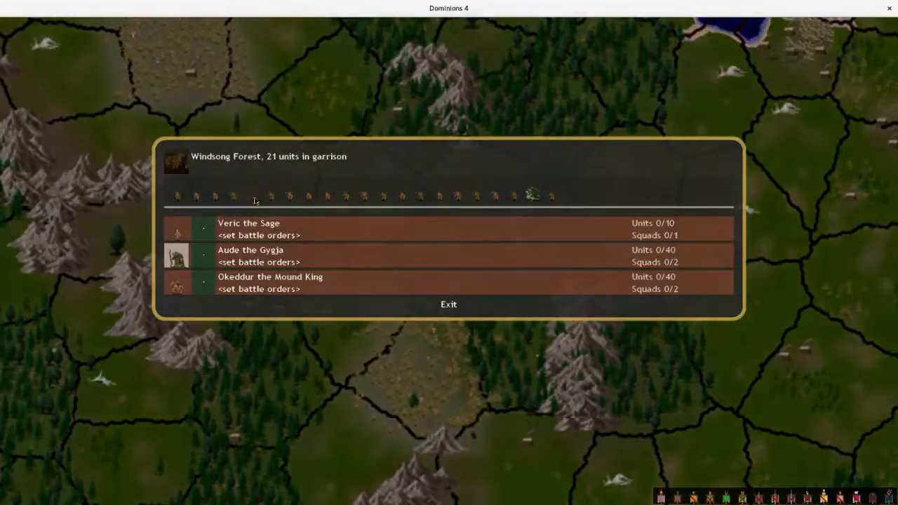
pyautogui.hotkey('ctrl', 'a')
pyautogui.click(181, 286)
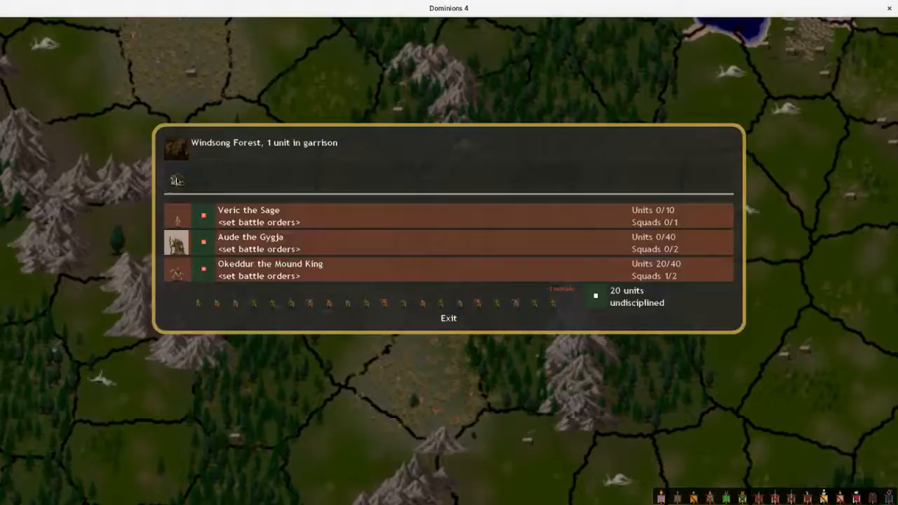
# Inspect the remaining Cockatrice's Spray Poison, Stinger and Venomous Claw weapons, then return to the map
pyautogui.rightClick(176, 181)
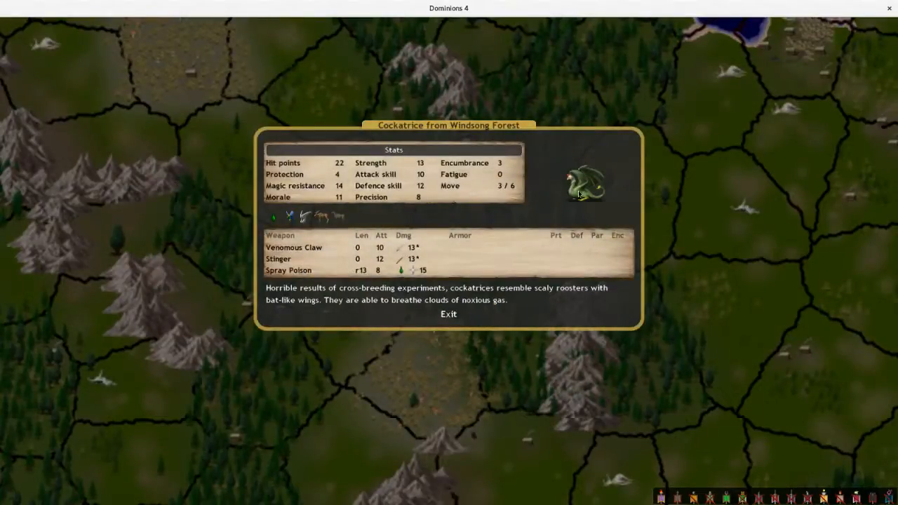
pyautogui.click(312, 273)
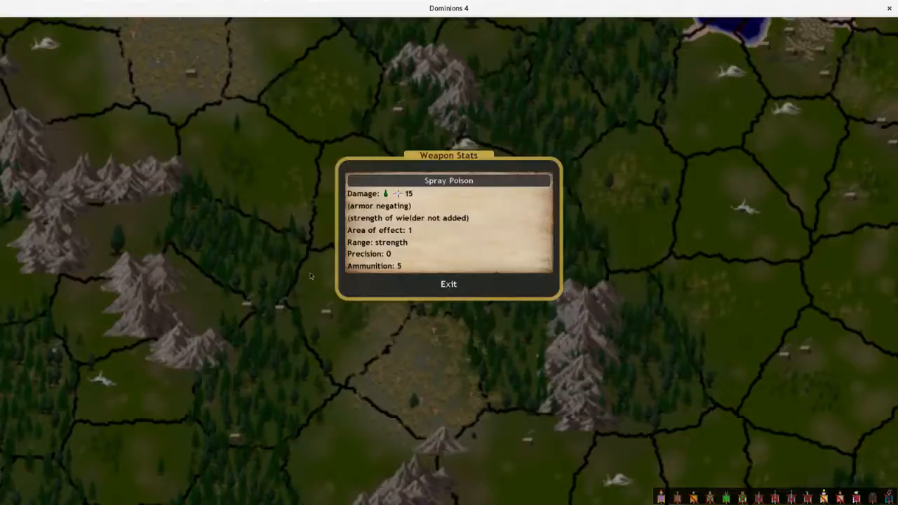
pyautogui.click(312, 276)
pyautogui.click(280, 261)
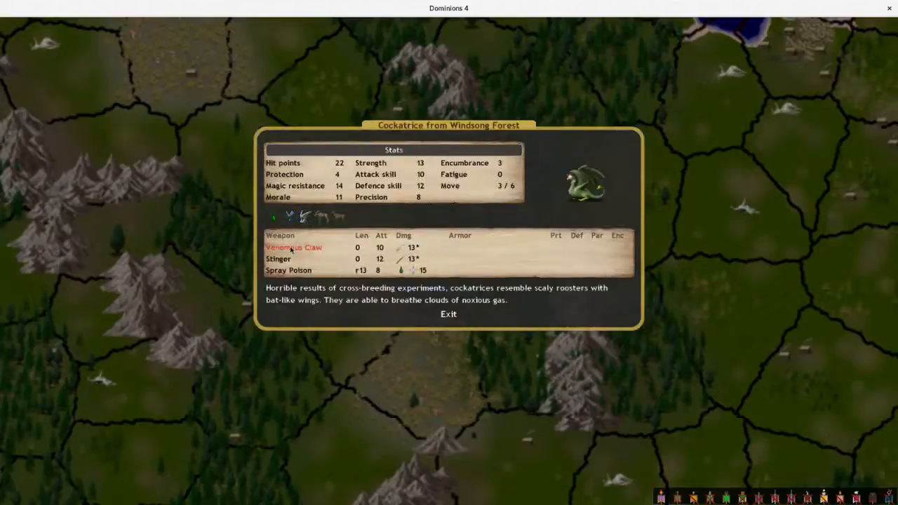
pyautogui.click(291, 251)
pyautogui.click(292, 251)
pyautogui.press('Escape')
pyautogui.press('Escape')
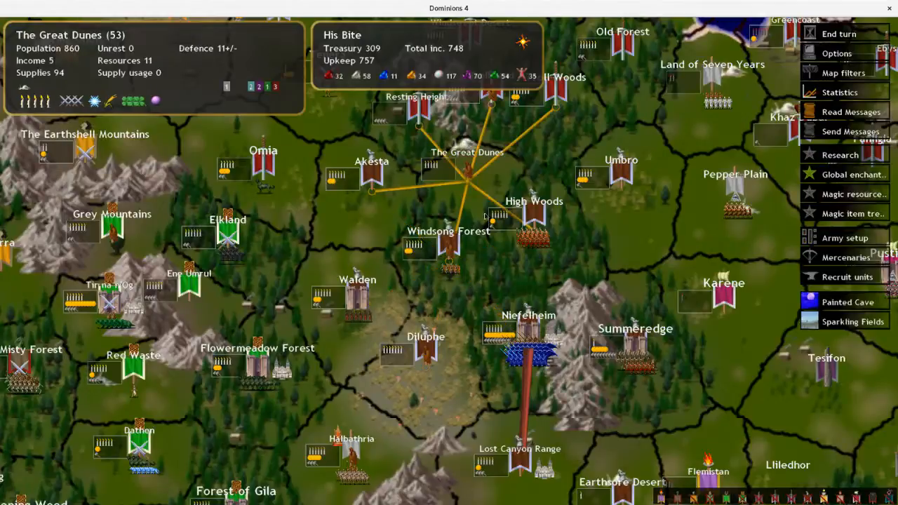
# Review magic research, then select Högne in Niefelheim after checking the enemy at Cloudcap Spires
pyautogui.press('r')
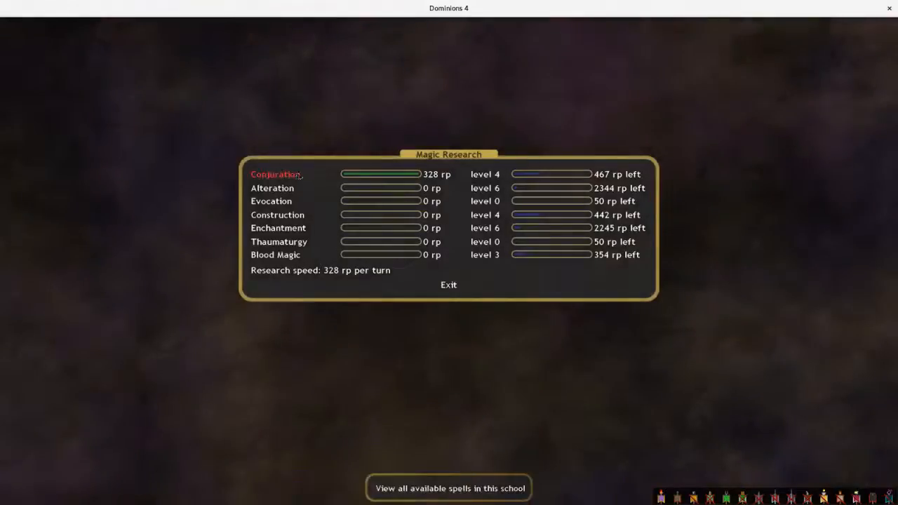
pyautogui.press('Escape')
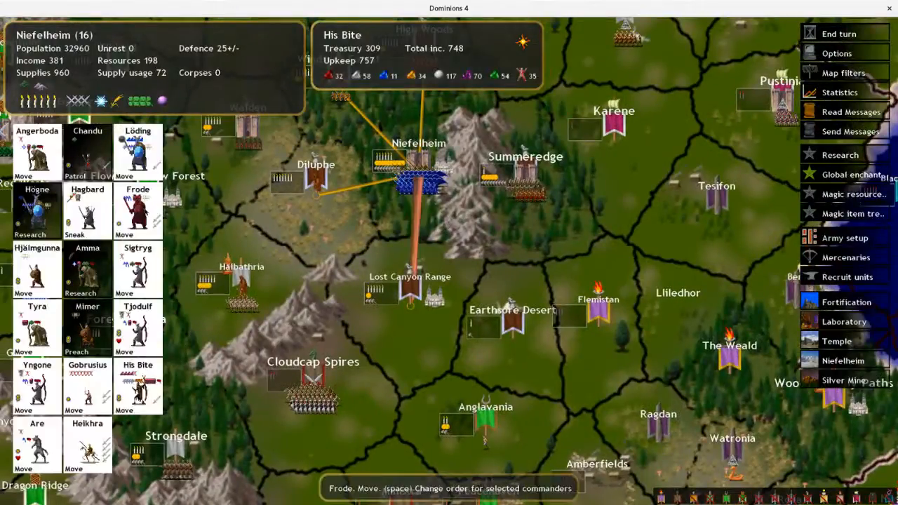
pyautogui.click(36, 210)
pyautogui.click(331, 374)
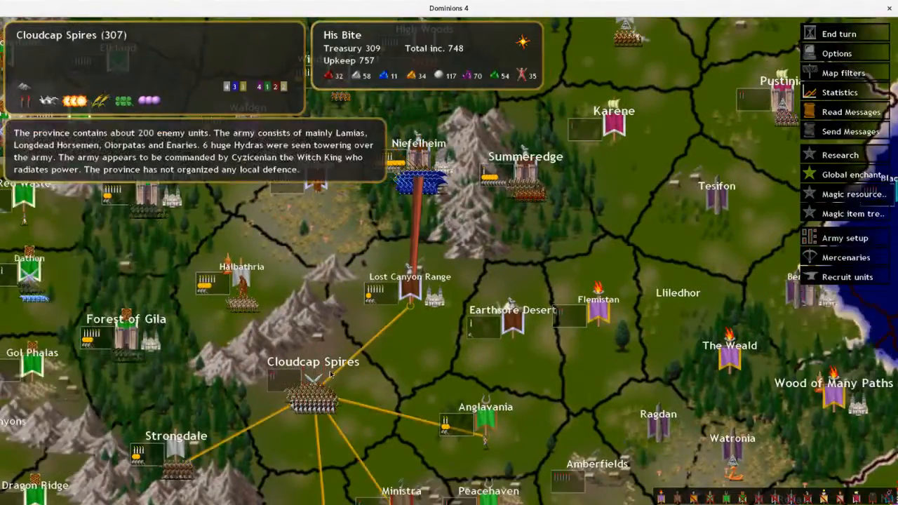
pyautogui.click(429, 194)
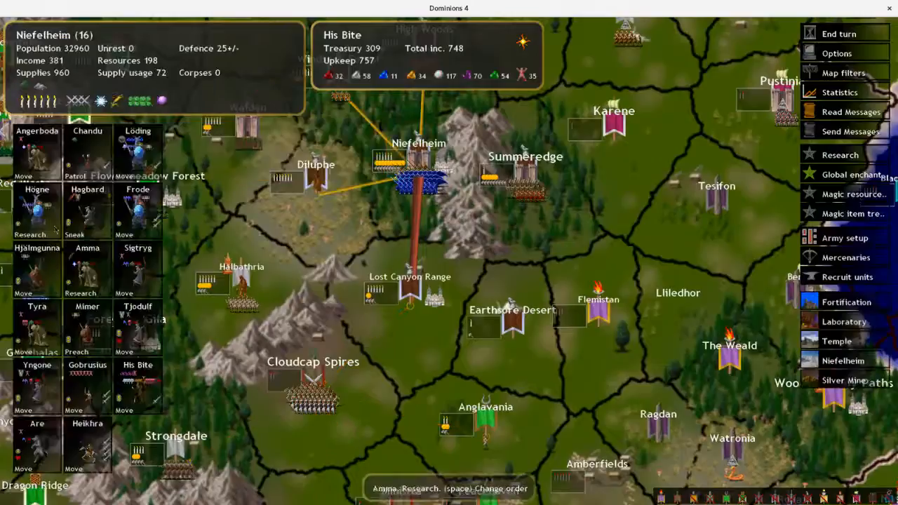
# Order Högne to cast Wolven Winter on Niefelheim and submit turn 52
pyautogui.press('s')
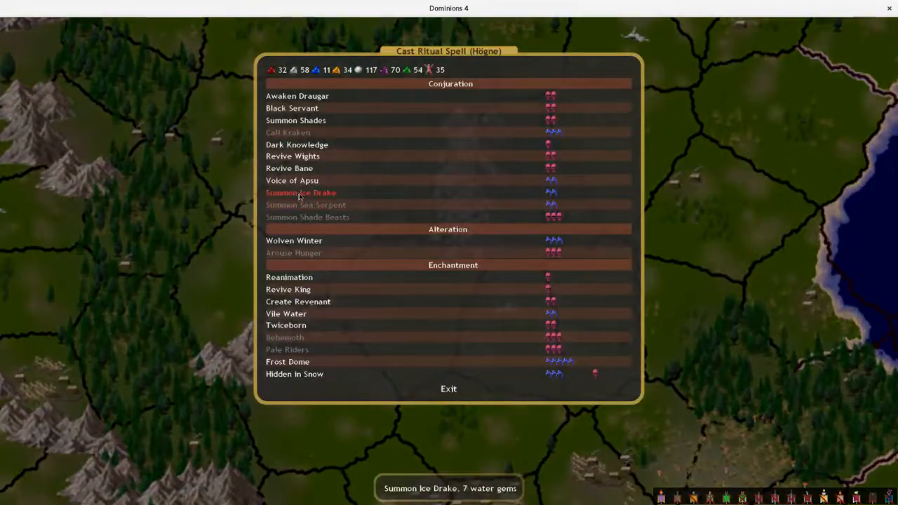
pyautogui.click(316, 241)
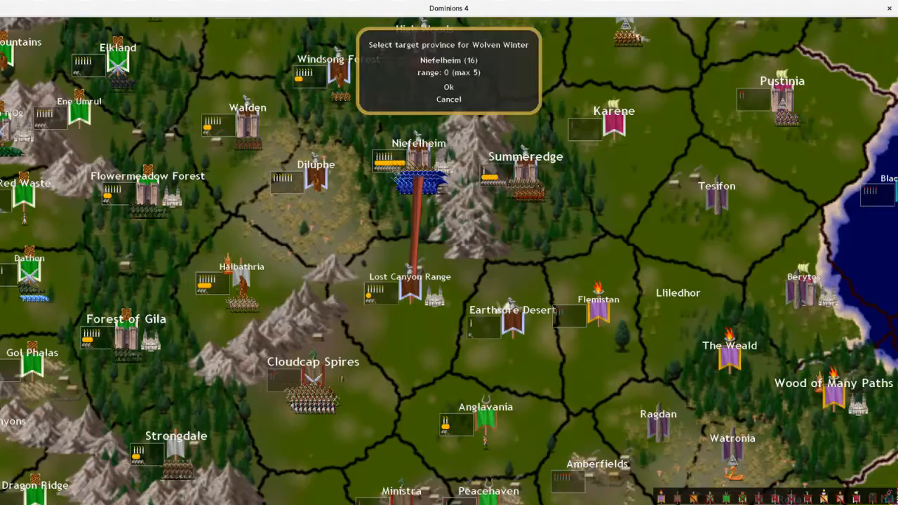
pyautogui.click(450, 87)
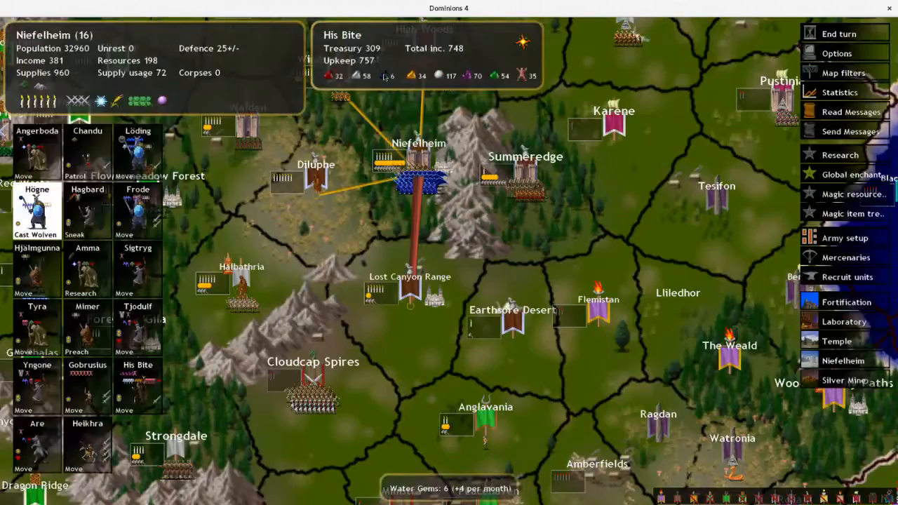
pyautogui.press('Return')
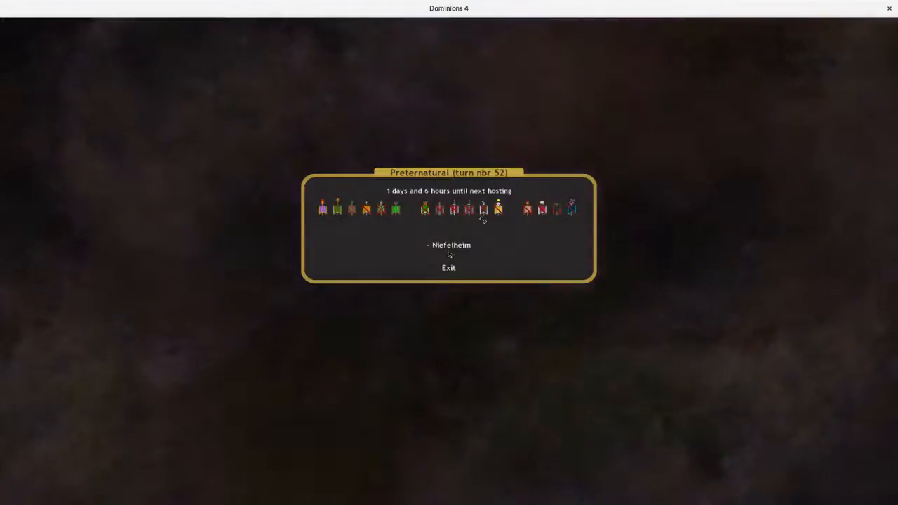